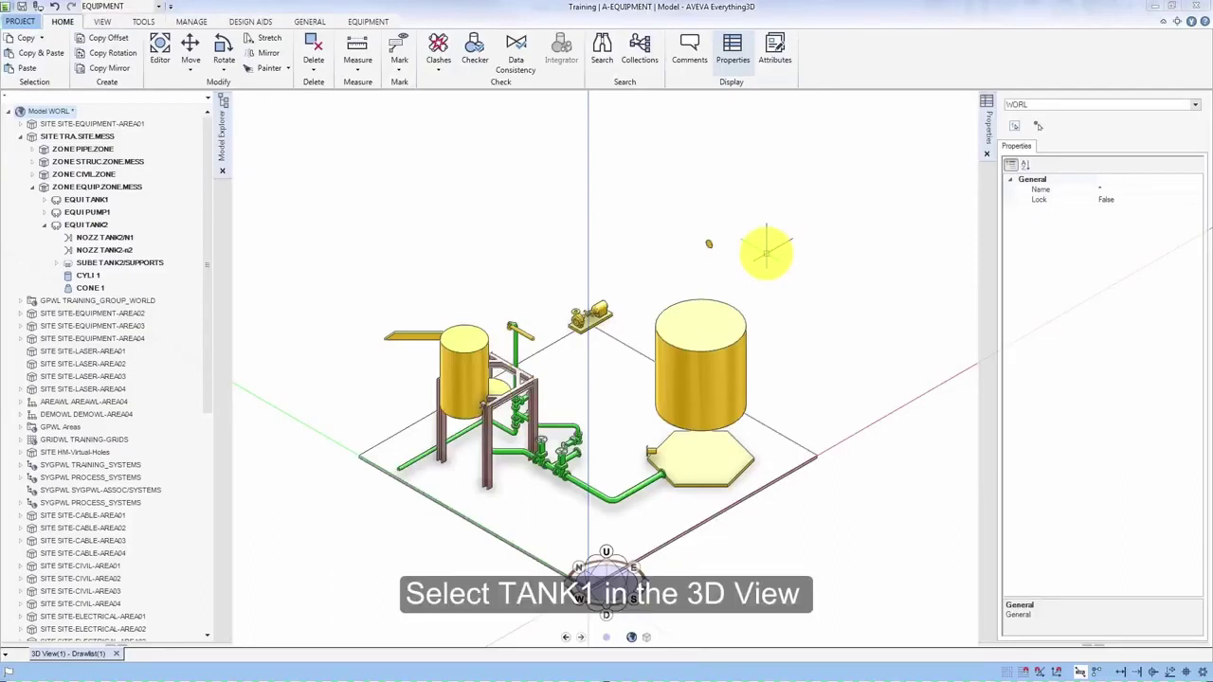
Select TANK1 in the 3D view and activate the Editor on it.
left_click(716, 350)
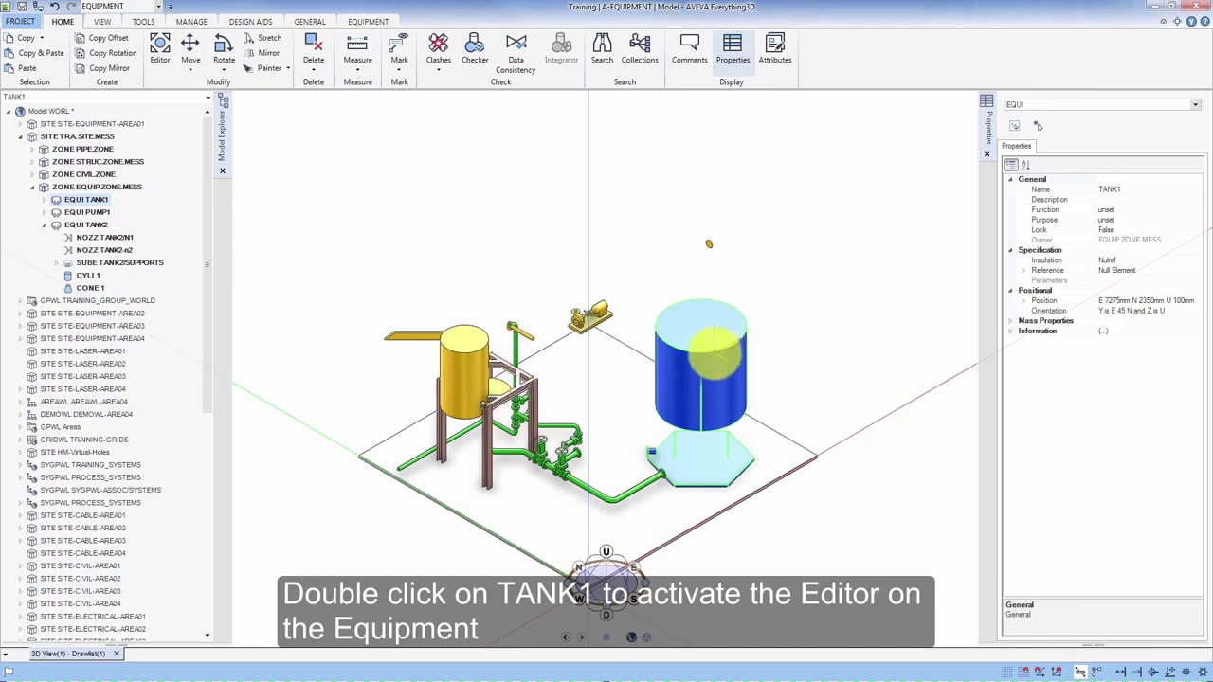
double_click(716, 351)
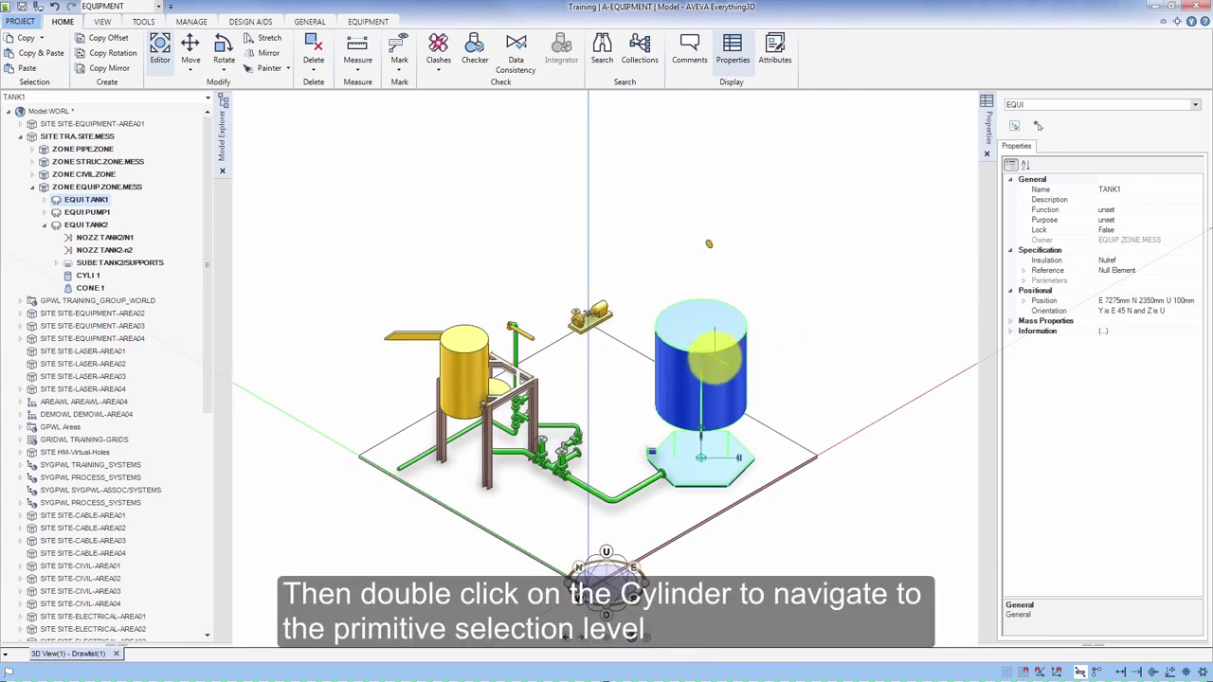
Drill down to TANK1's cylinder CYLI 1 and start Move from the PowerWheel Context menu.
double_click(714, 358)
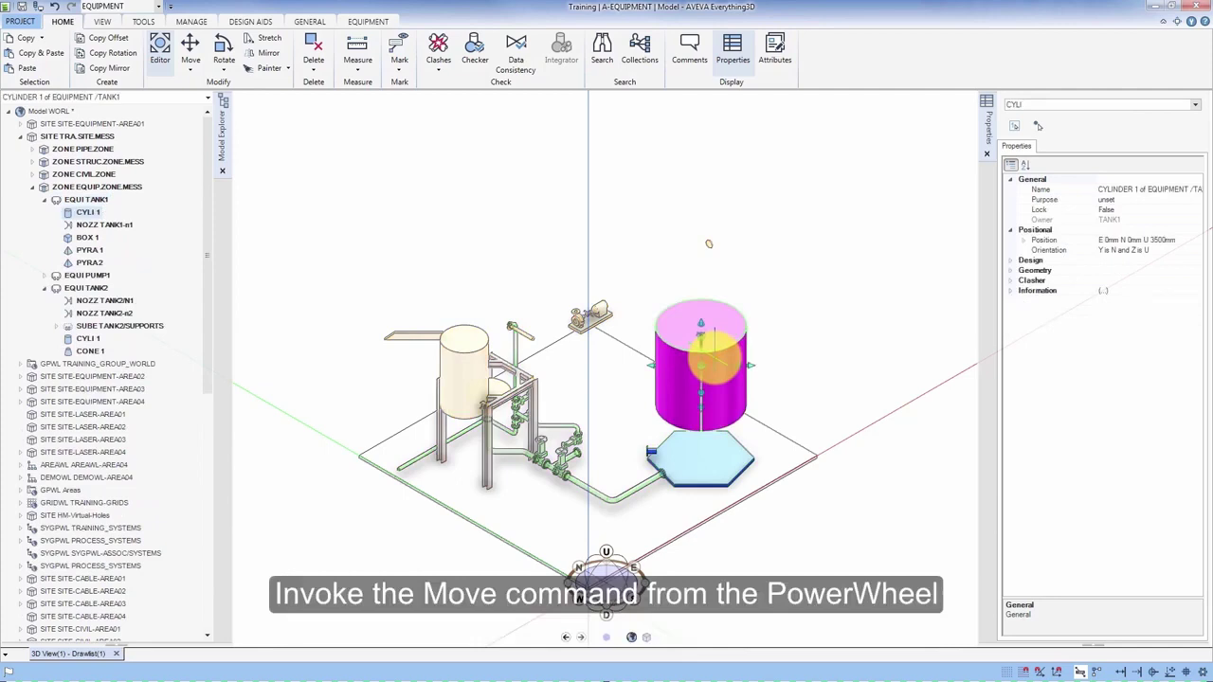
right_click(715, 358)
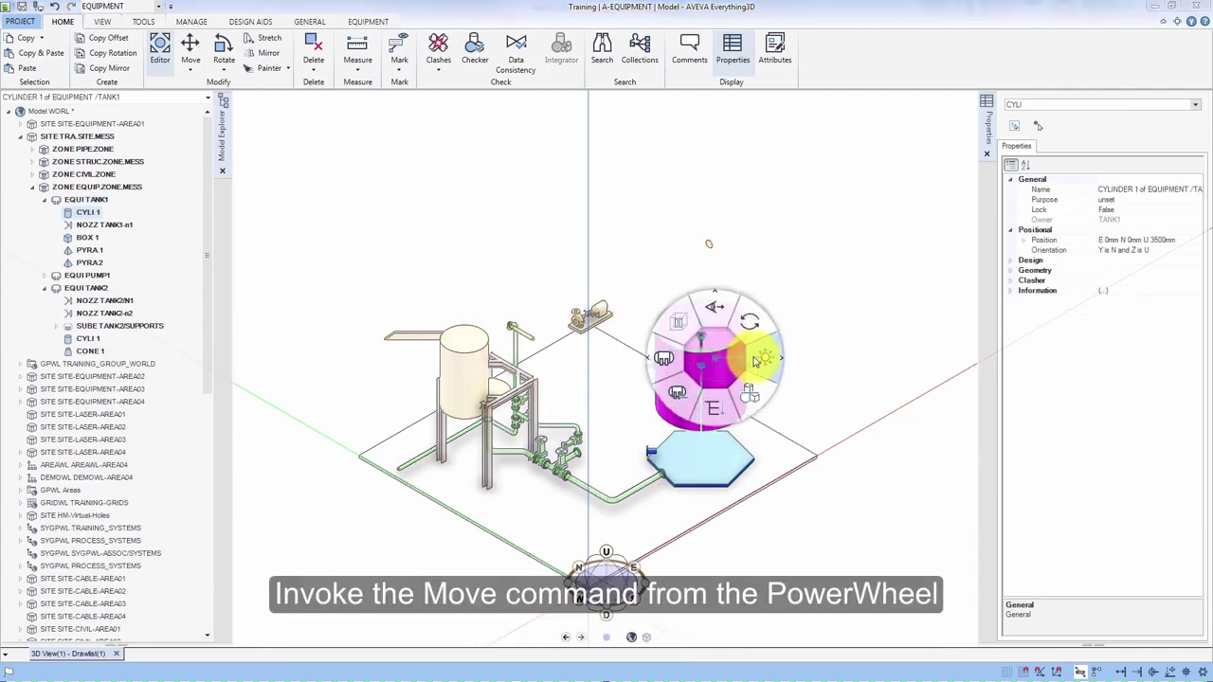
left_click(758, 360)
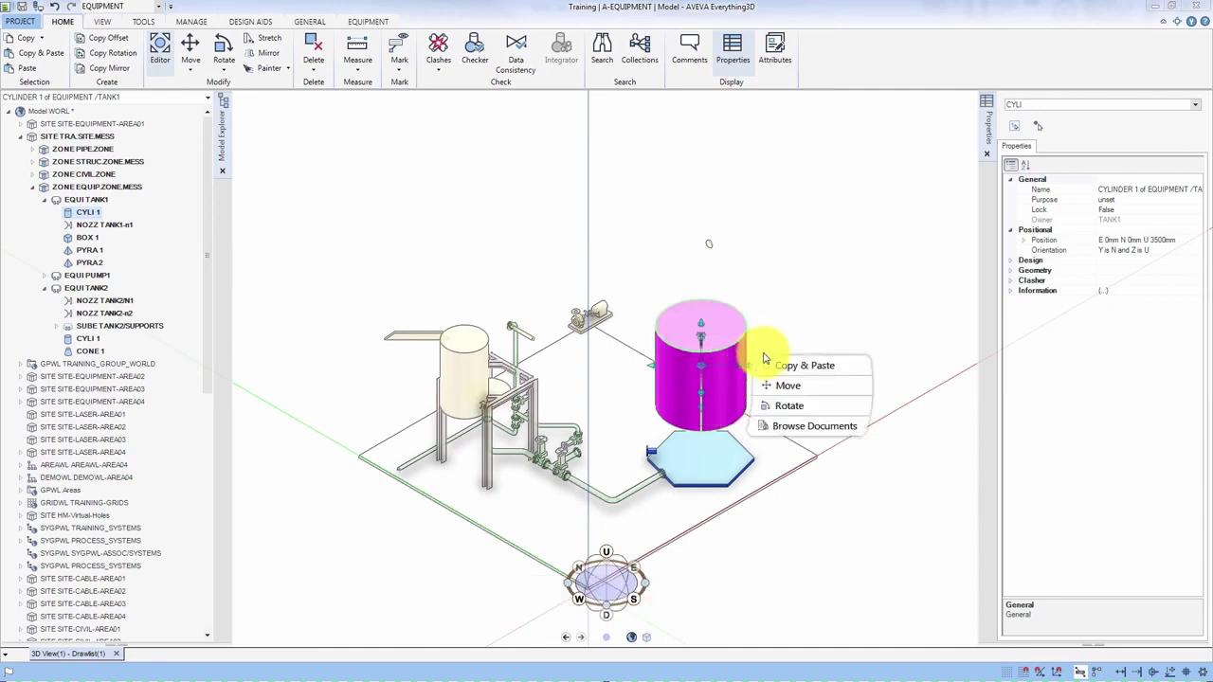
left_click(807, 385)
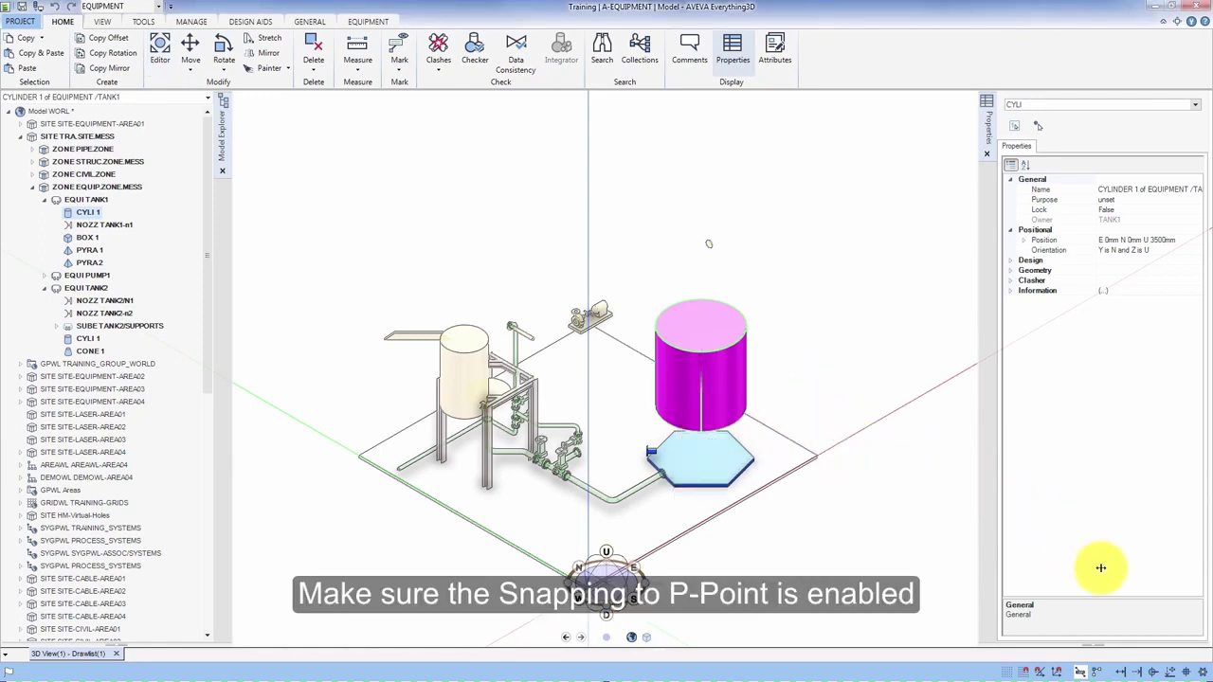
Enable Object Snaps with P-Point snapping in the snap settings and apply them.
left_click(1201, 672)
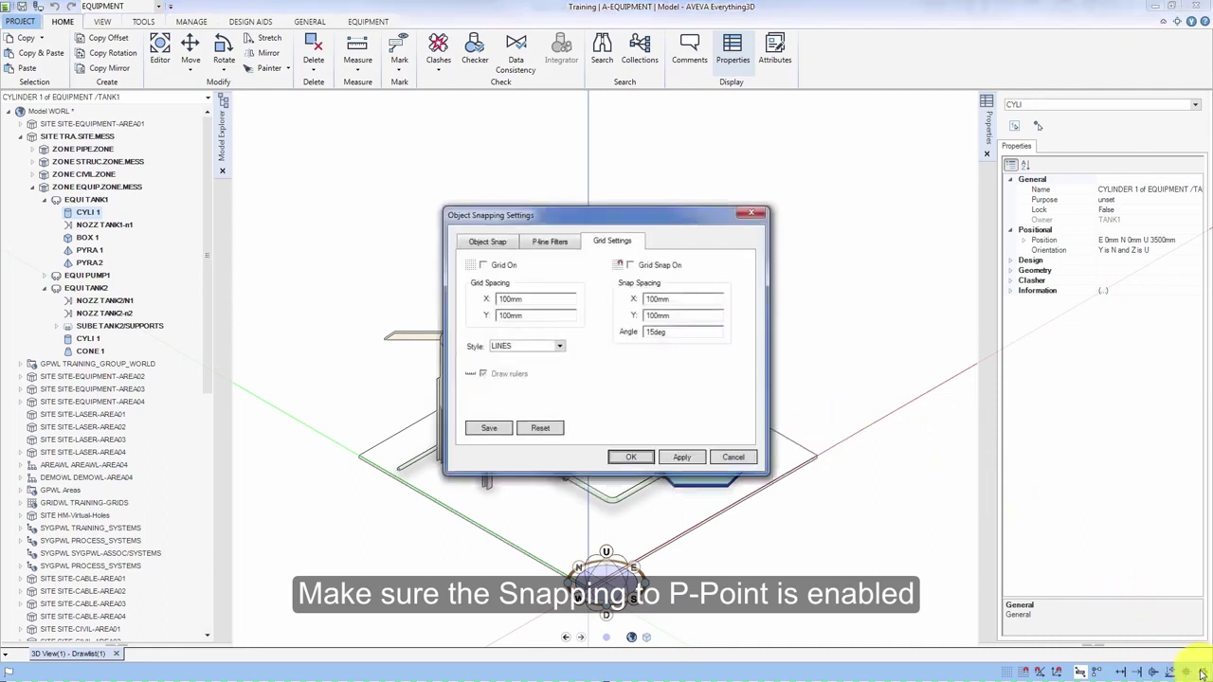
left_click(502, 243)
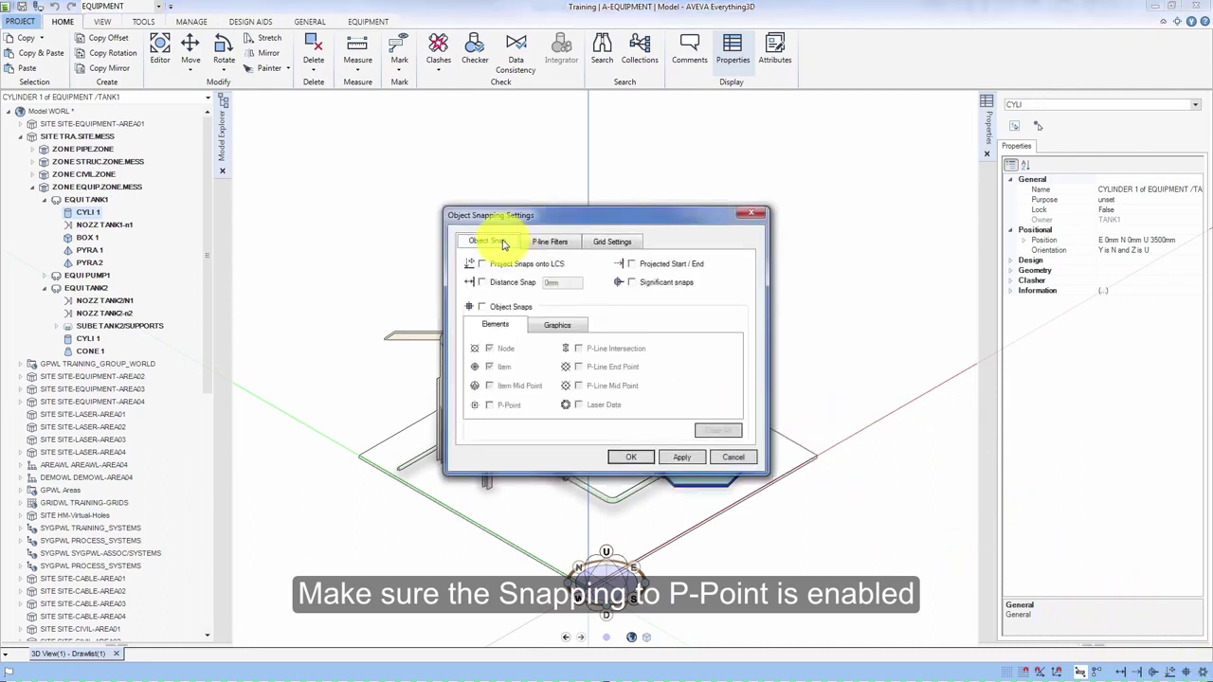
left_click(489, 310)
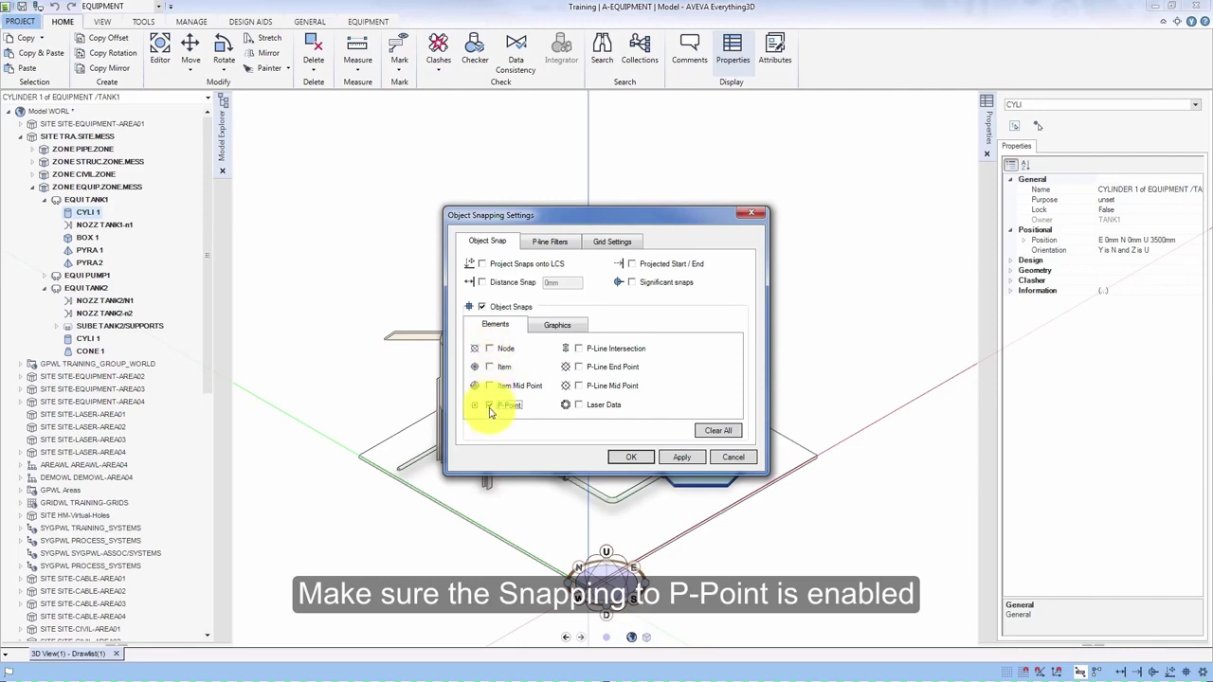
left_click(557, 324)
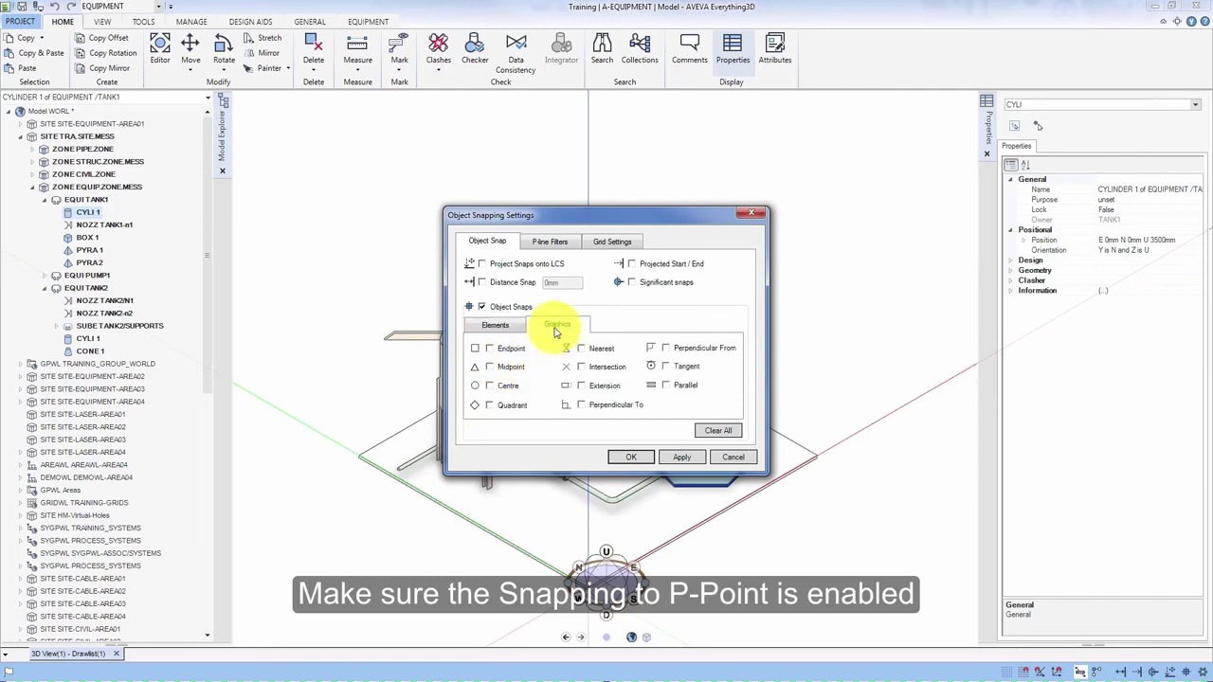
left_click(505, 328)
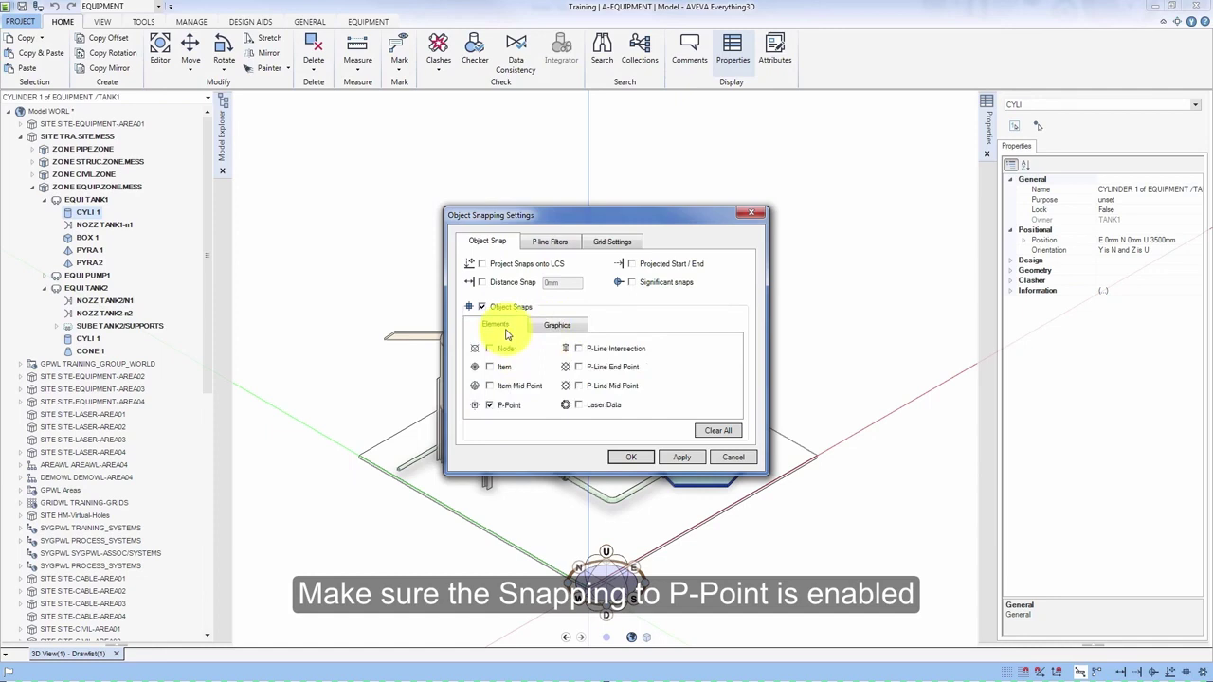
left_click(630, 457)
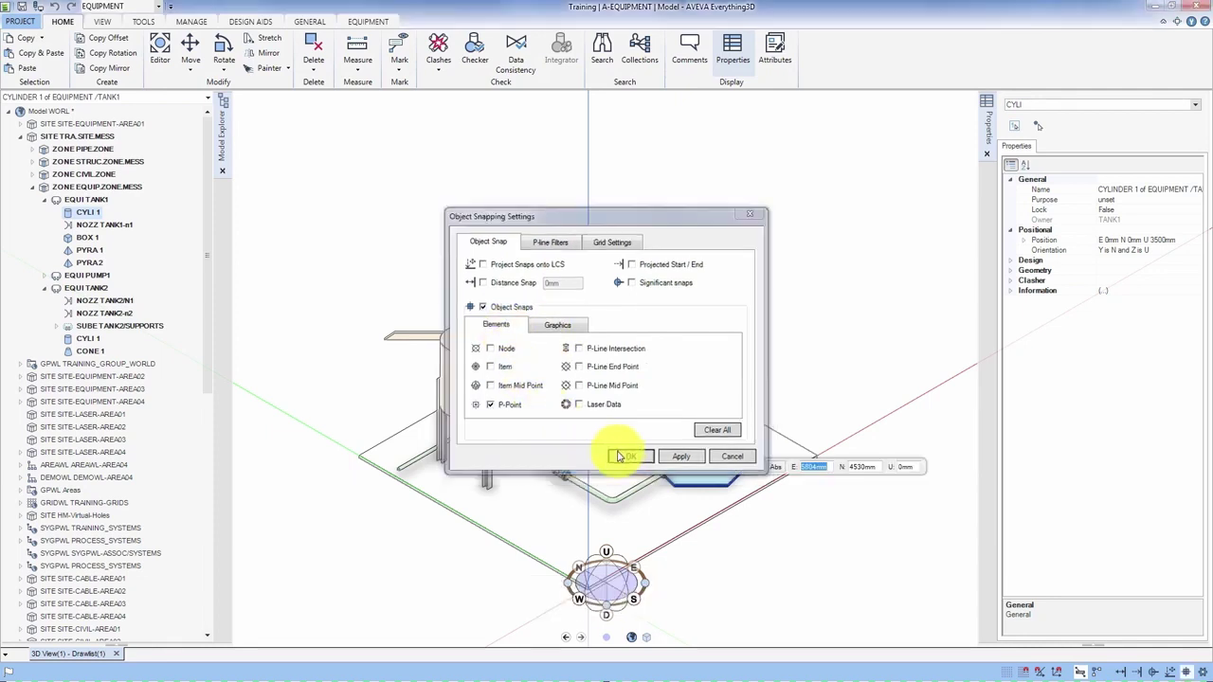
Snap cylinder CYLI 1's P2 onto P 3 of BOX 1, lowering it to U 1500mm.
left_click(701, 393)
middle_click_drag(710, 379, 694, 258)
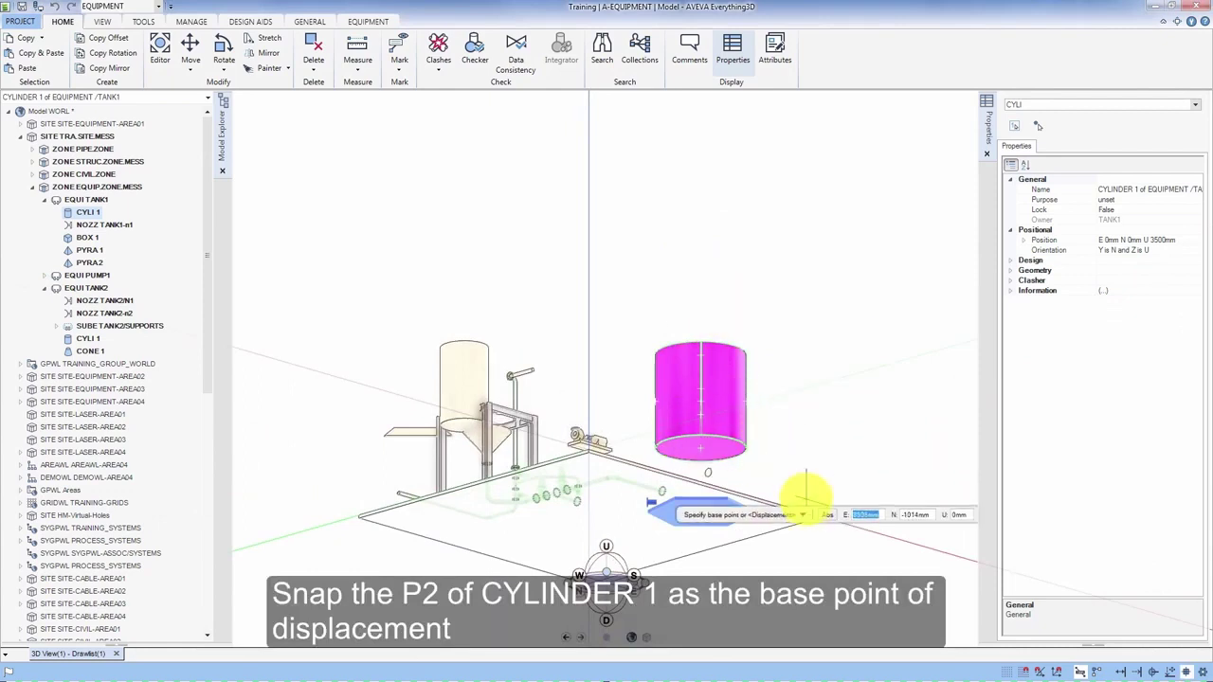
scroll(806, 488, "up", 3)
scroll(633, 458, "up", 3)
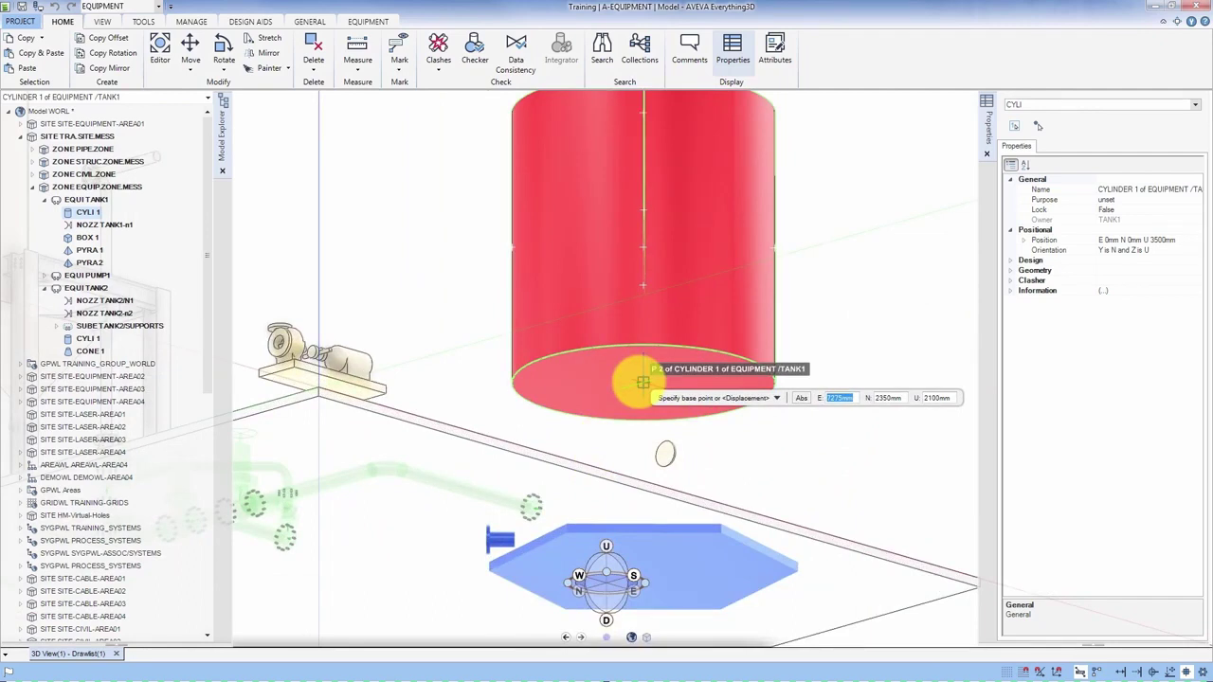
left_click(642, 382)
middle_click_drag(642, 381, 630, 496, "shift")
scroll(630, 497, "down", 5)
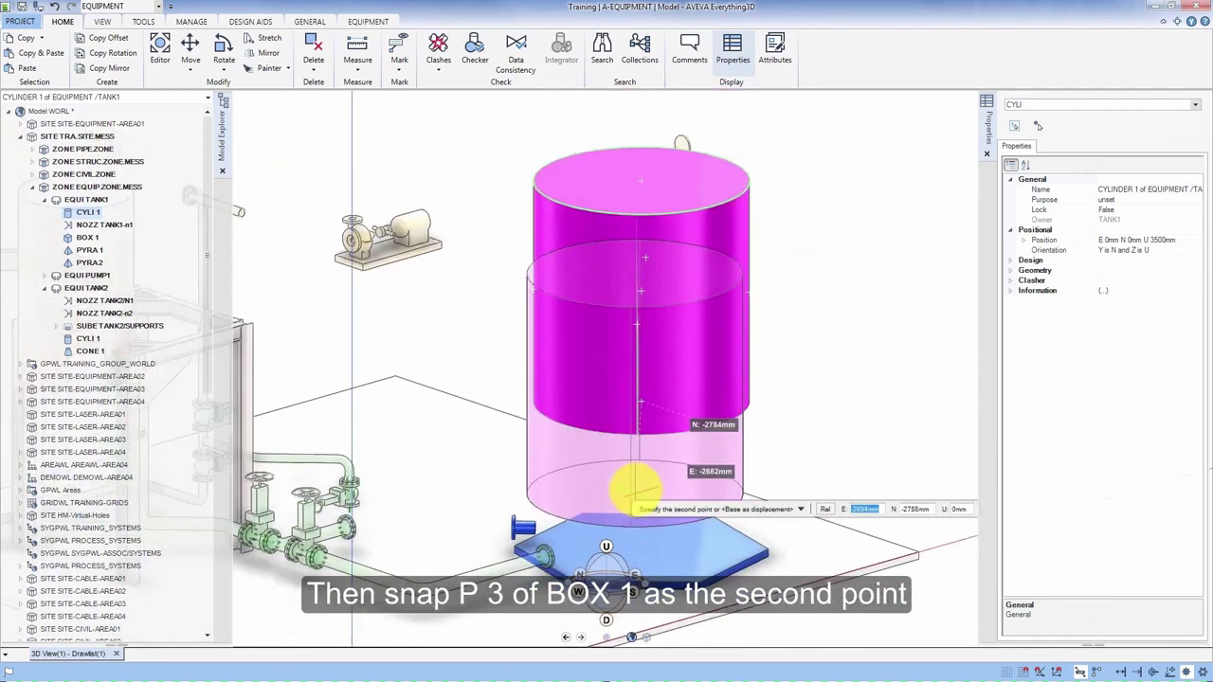
scroll(636, 516, "up", 5)
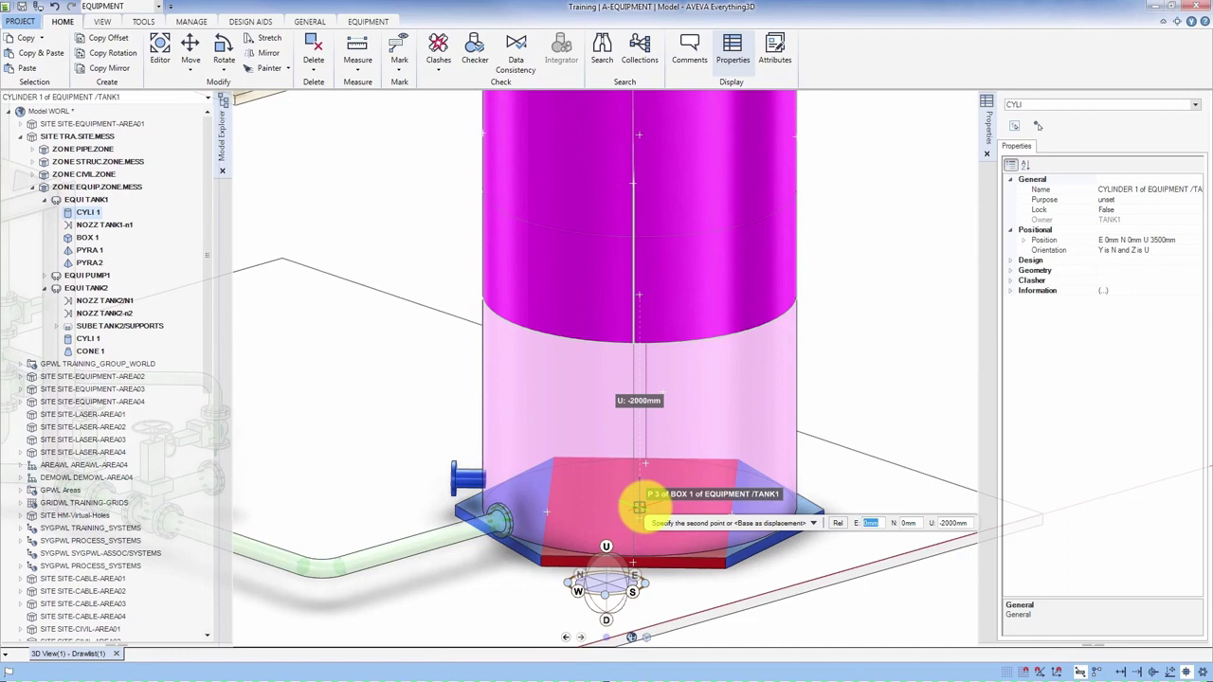
left_click(639, 508)
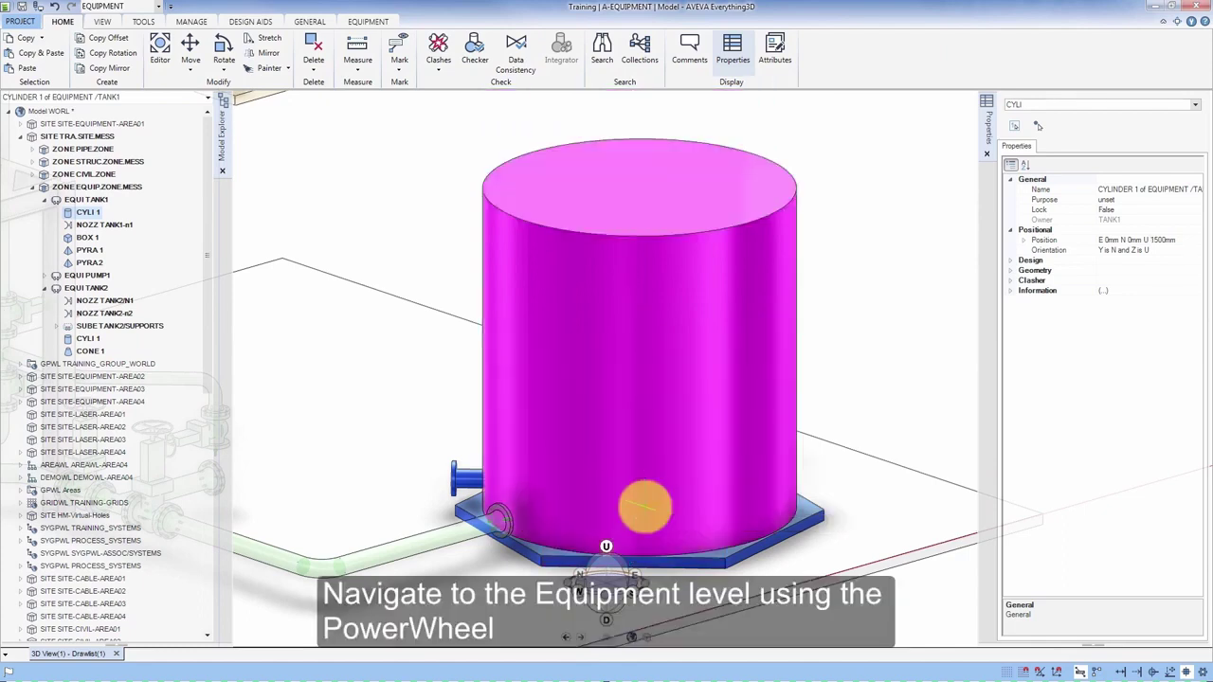
Make the whole TANK1 equipment current via Navigation > Equipment and restore the previous view.
middle_click(652, 427)
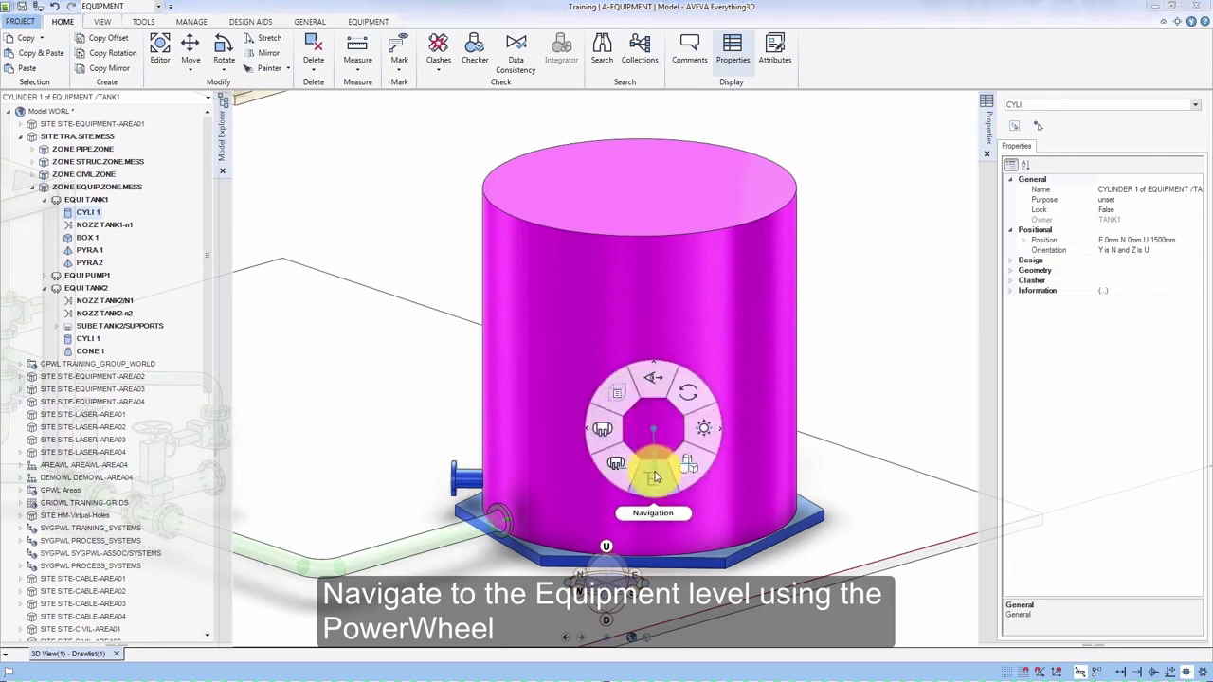
left_click(654, 477)
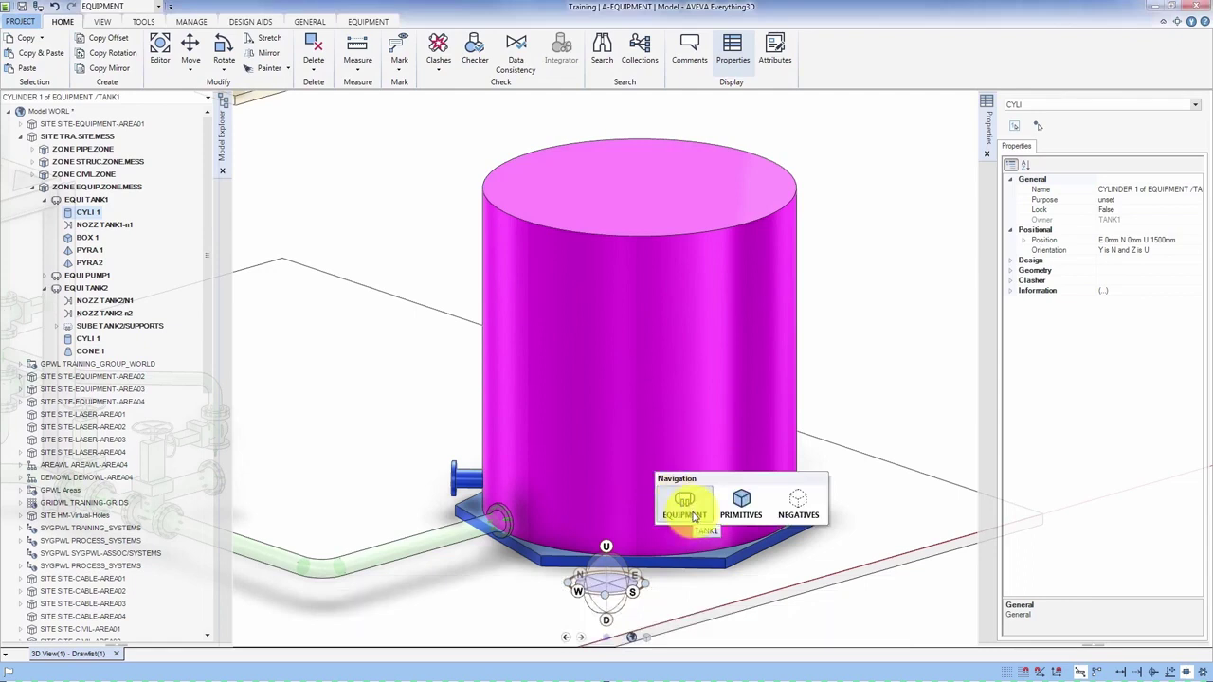
left_click(689, 511)
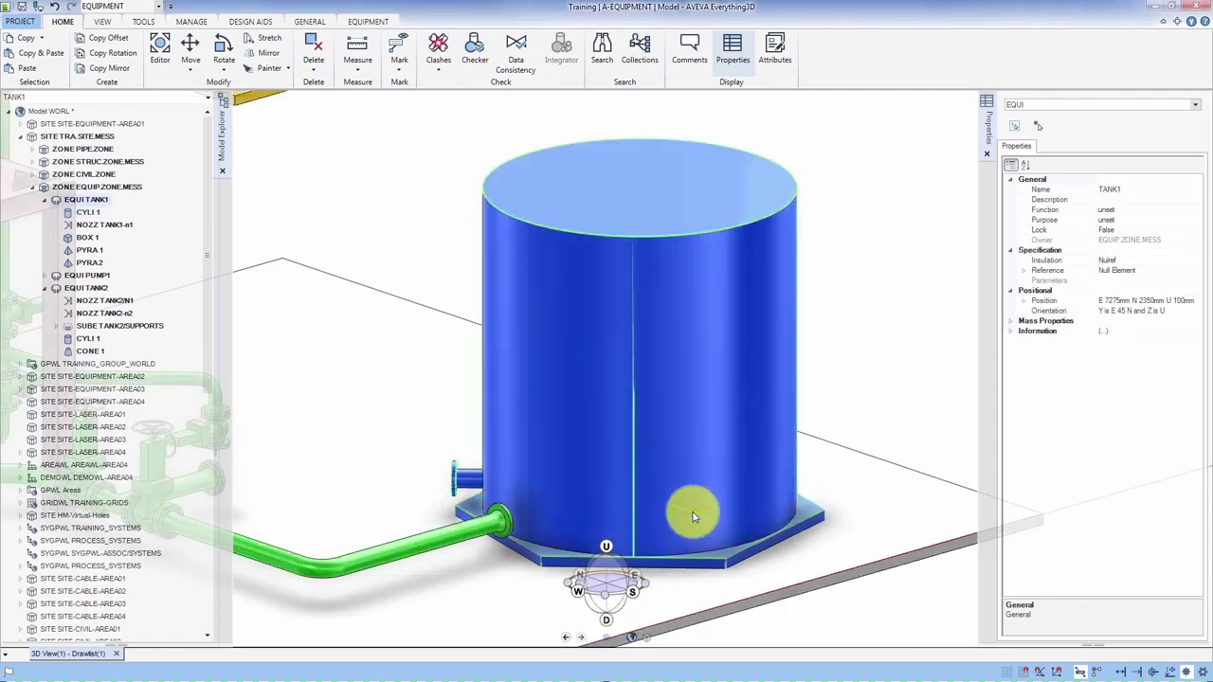
left_click(565, 636)
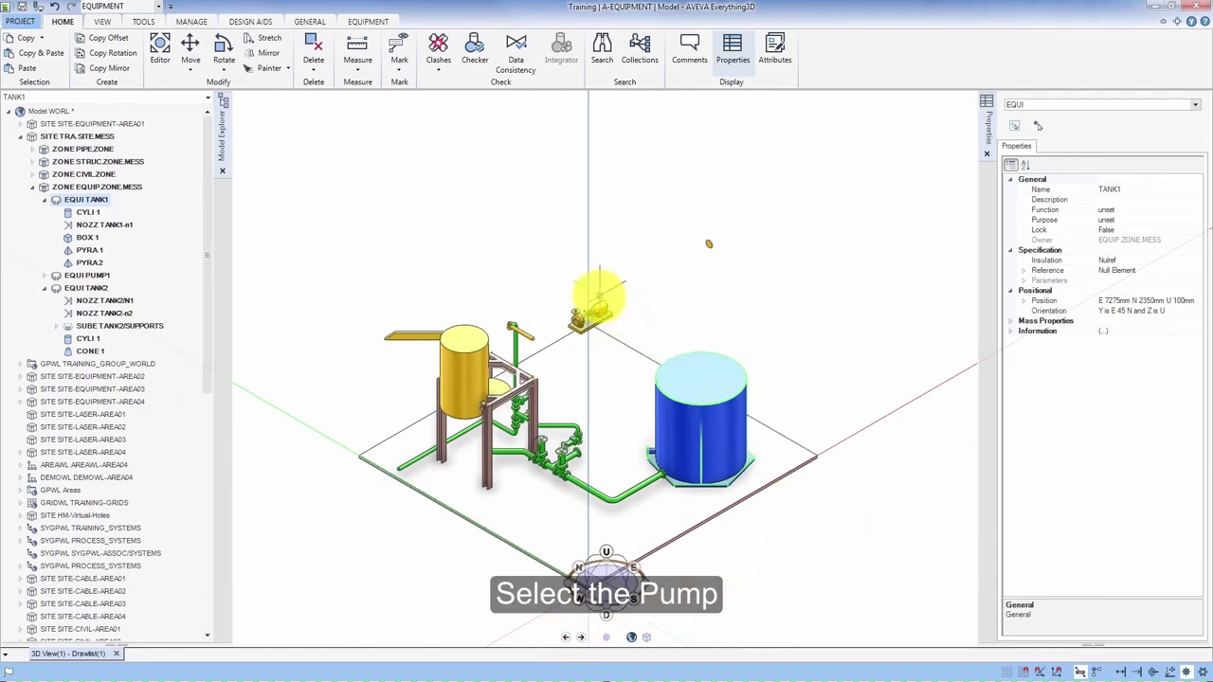
Select PUMP1 and activate the Editor on it at E 6443.5mm N 7000mm U 3350mm.
left_click(596, 313)
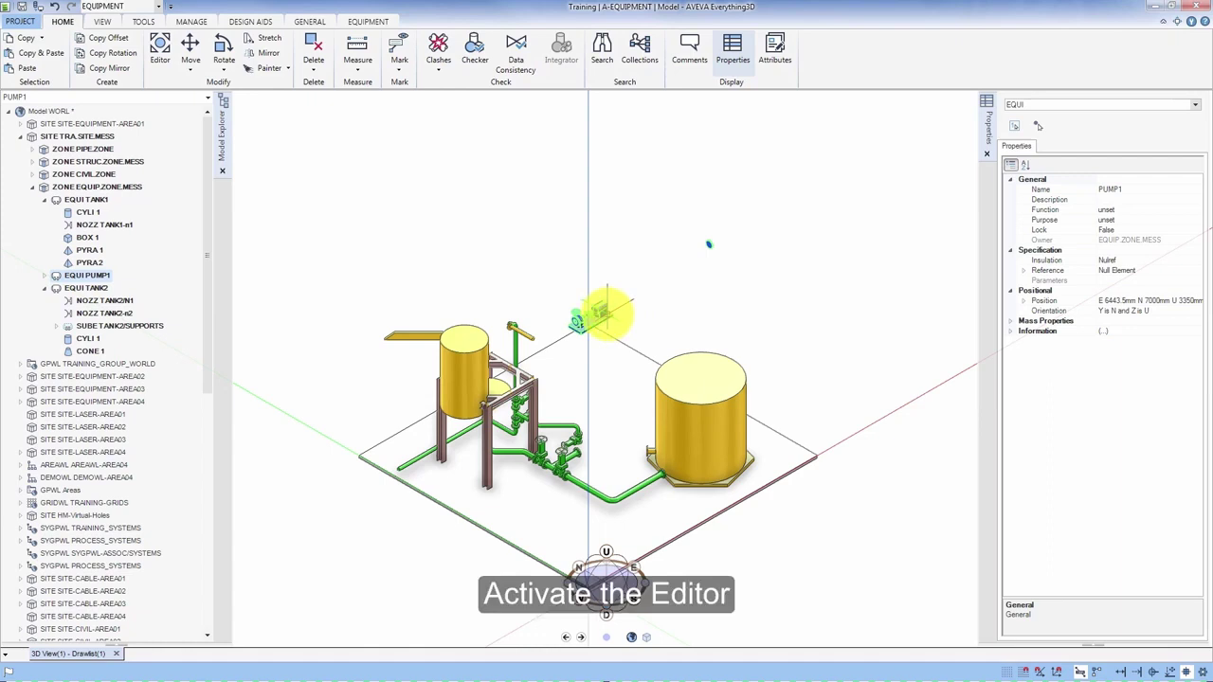
double_click(604, 312)
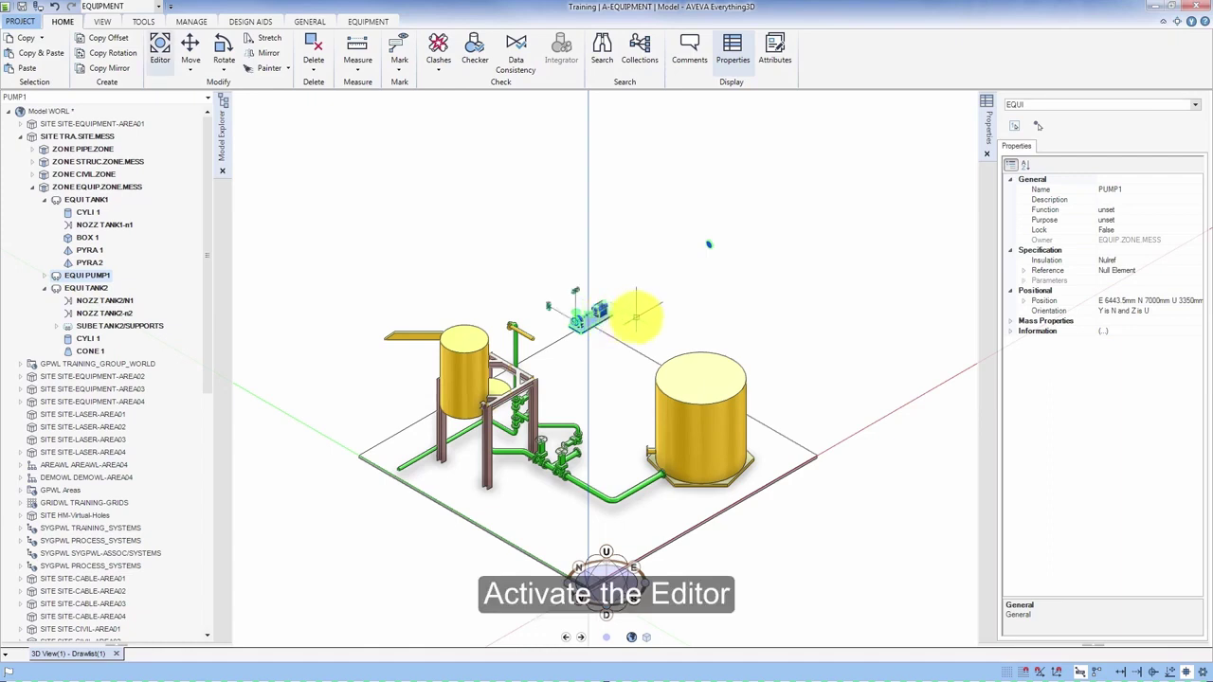
scroll(572, 328, "up", 3)
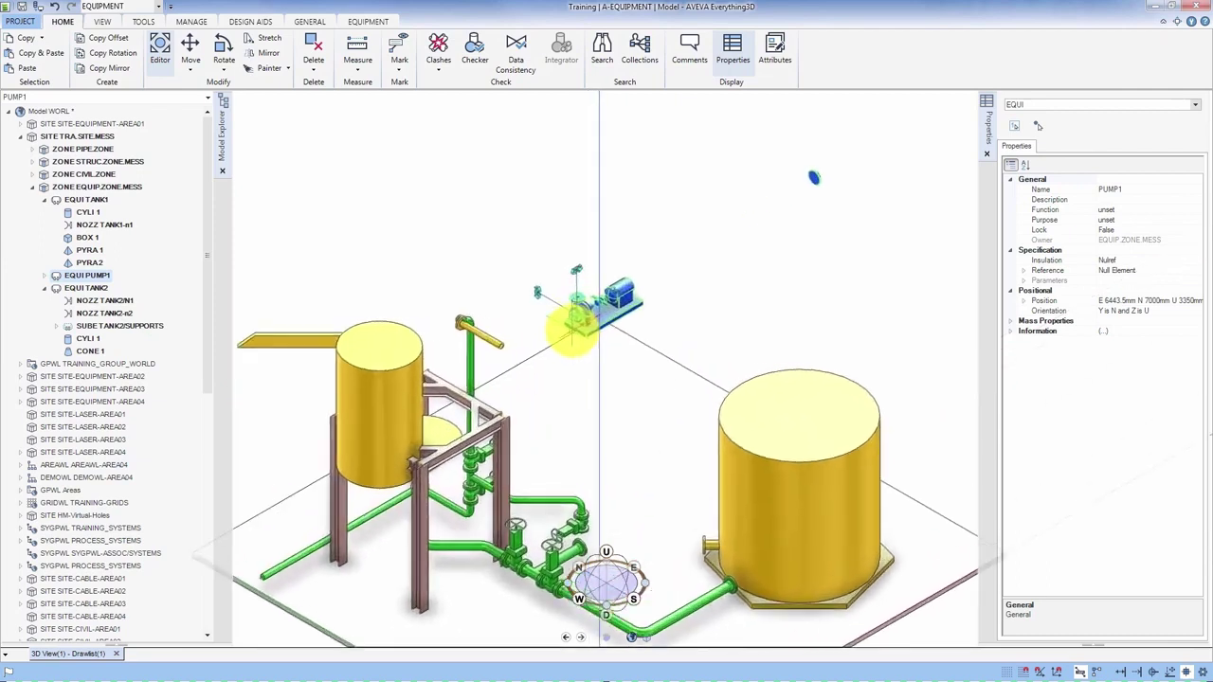
scroll(572, 328, "up", 5)
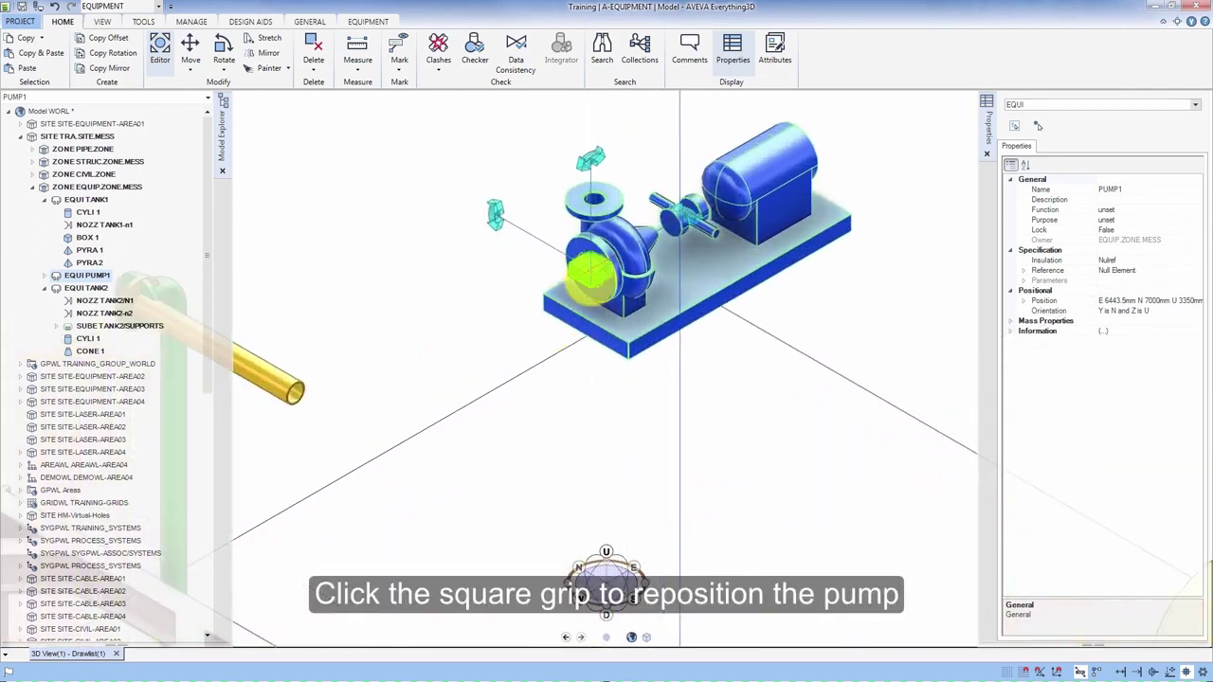
Move PUMP1 by its square grip onto FLANGE 4's P0, placing it at E 4543.5mm N 5000mm U 350mm.
left_click(590, 274)
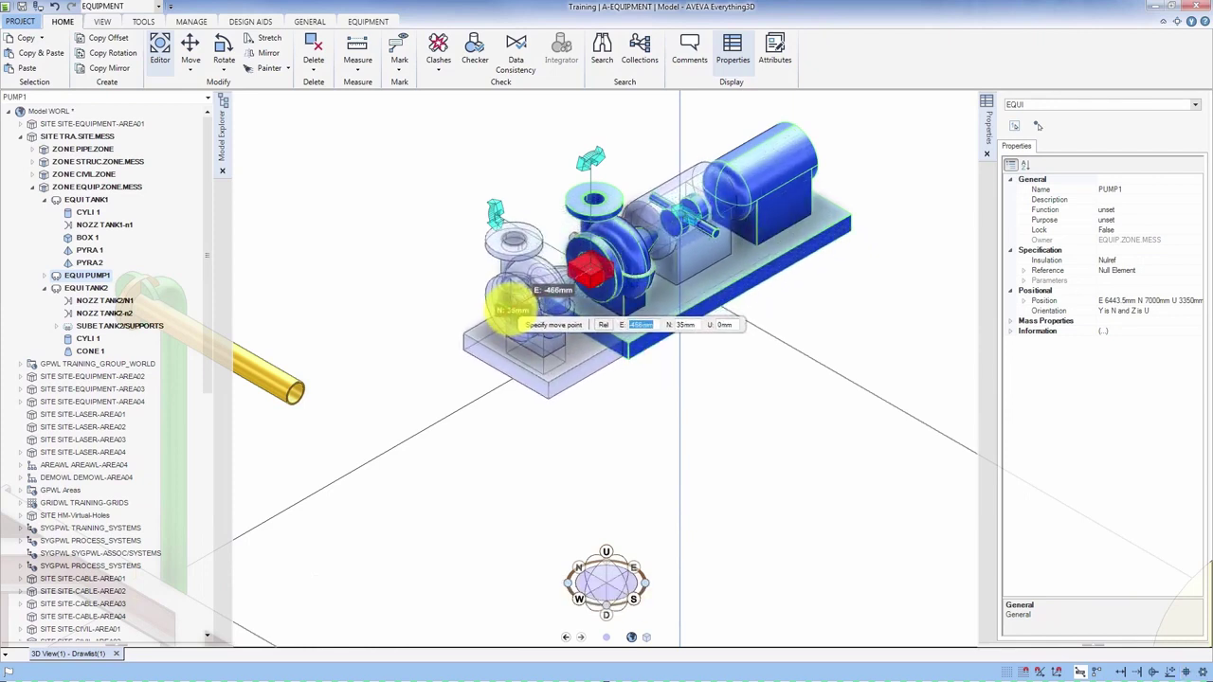
scroll(512, 308, "down", 5)
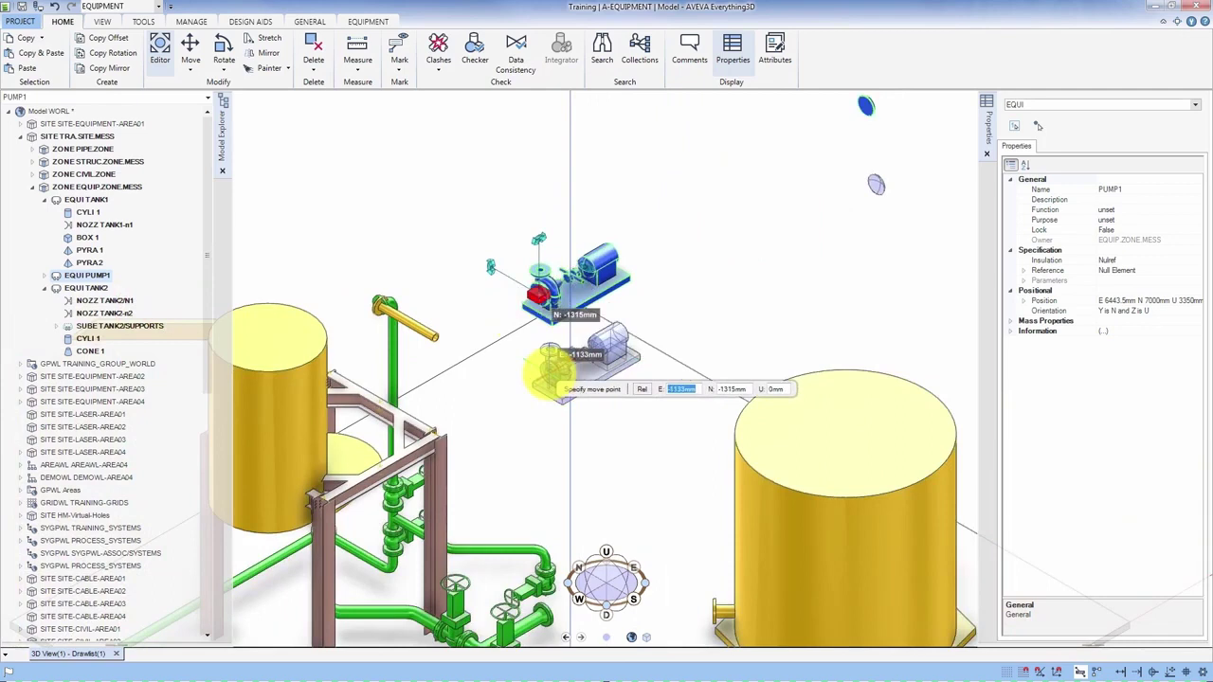
middle_click_drag(595, 482, 331, 518)
scroll(330, 518, "up", 10)
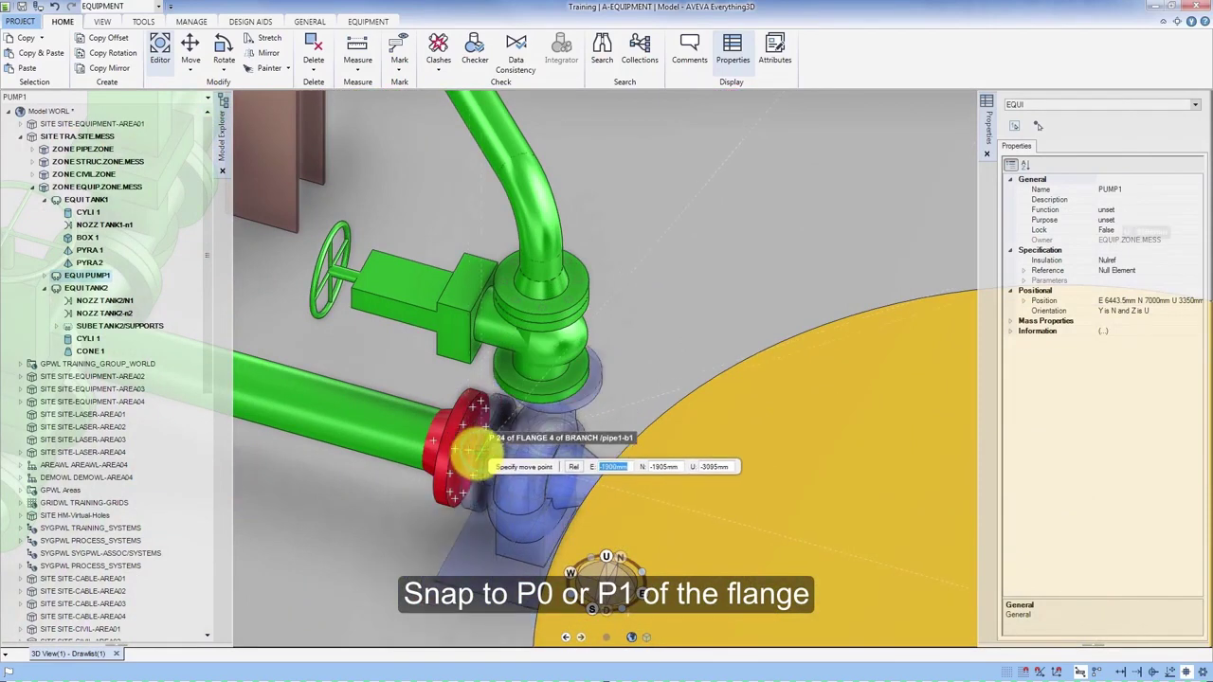
left_click(458, 445)
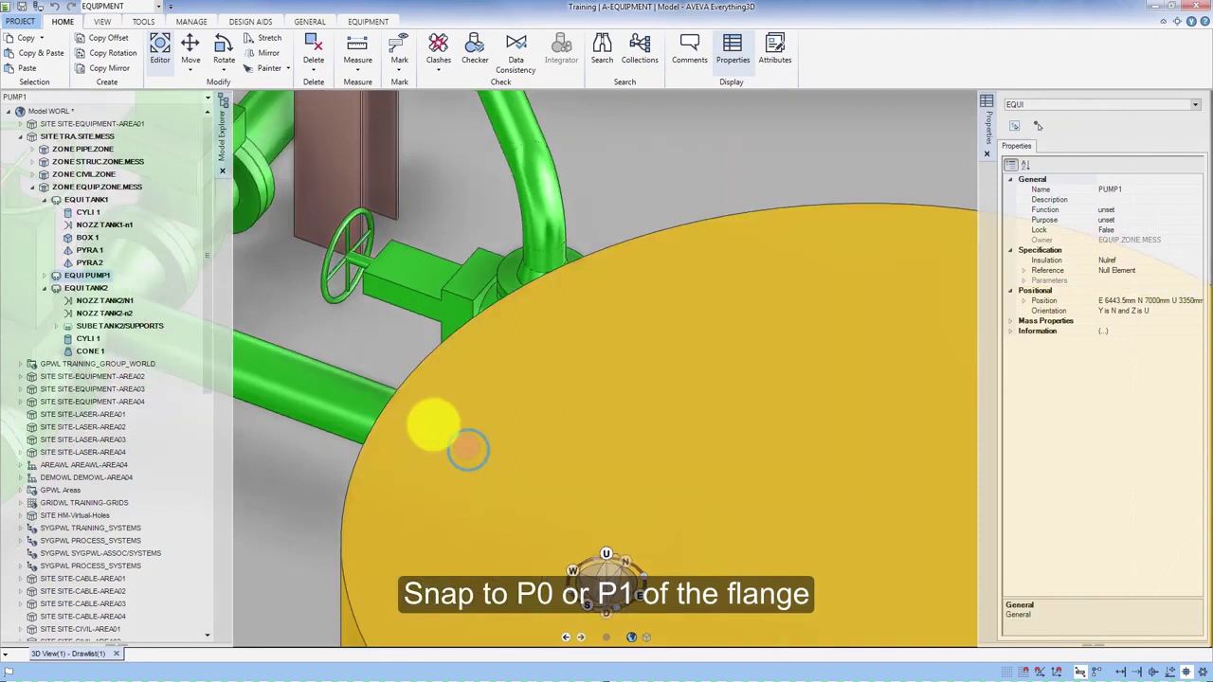
middle_click_drag(356, 499, 442, 487)
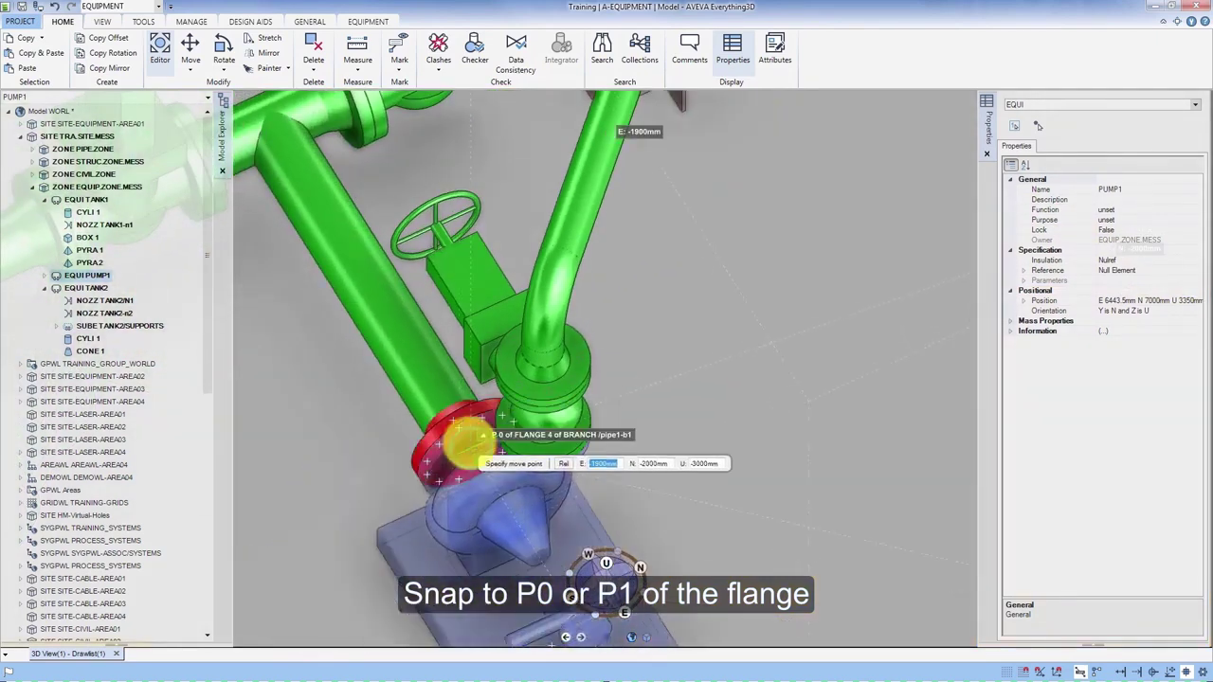
left_click(467, 446)
scroll(469, 446, "down", 8)
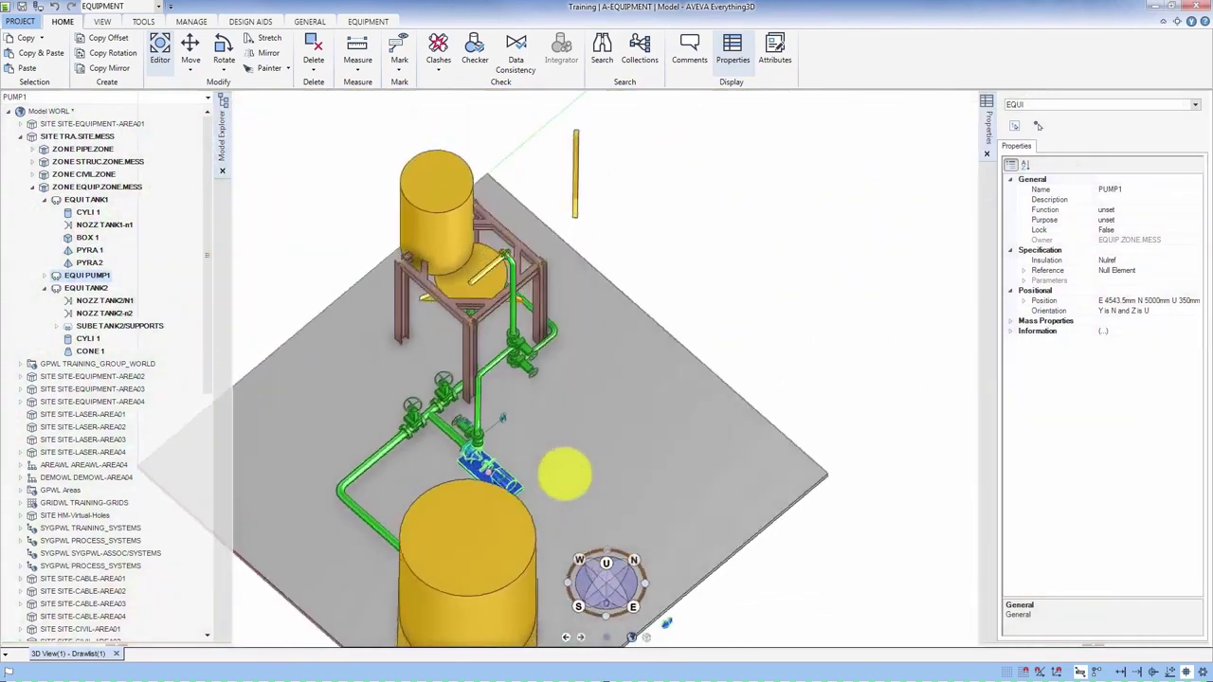
middle_click_drag(565, 473, 746, 390)
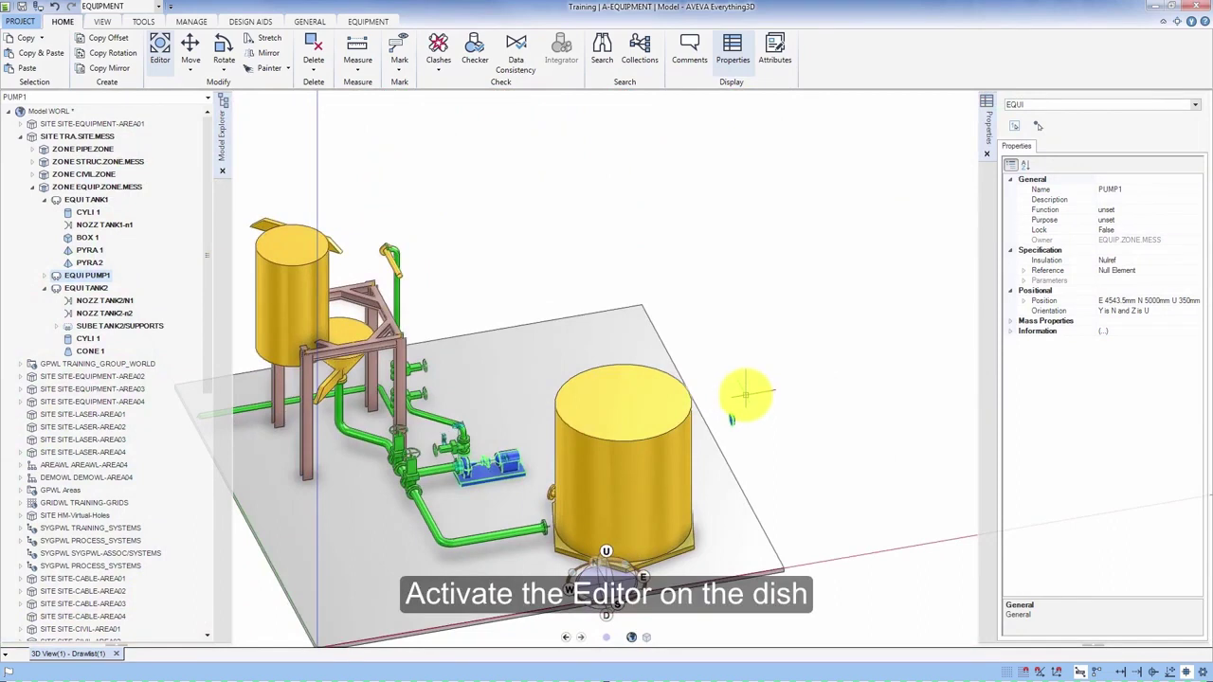
Move dish PUMP1-DISH2 by its grip onto P2 of PUMP1-CYL5, ending at E 1275.415mm.
scroll(746, 393, "up", 6)
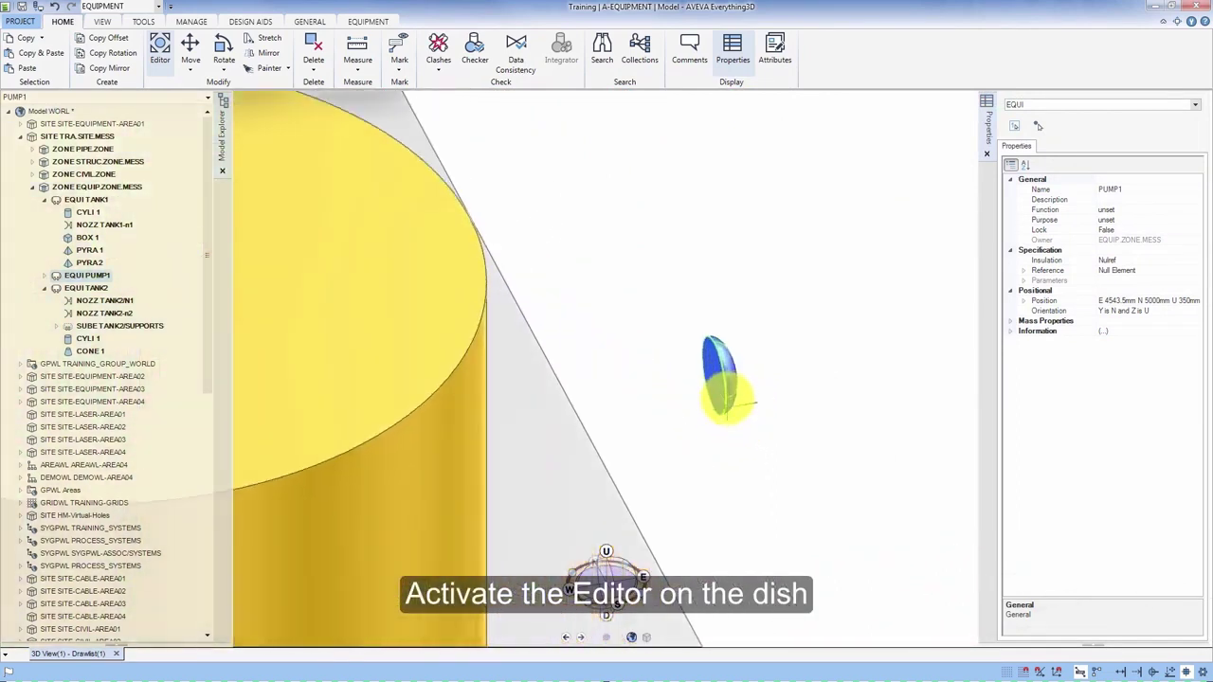
double_click(726, 379)
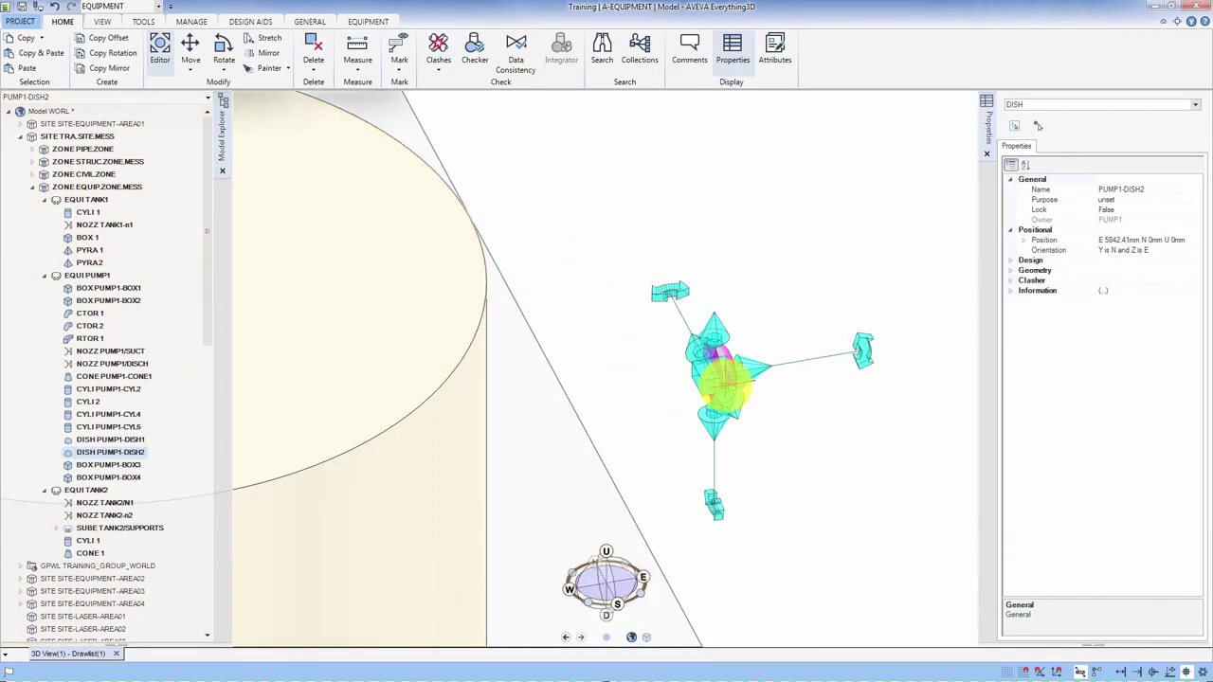
scroll(726, 379, "up", 4)
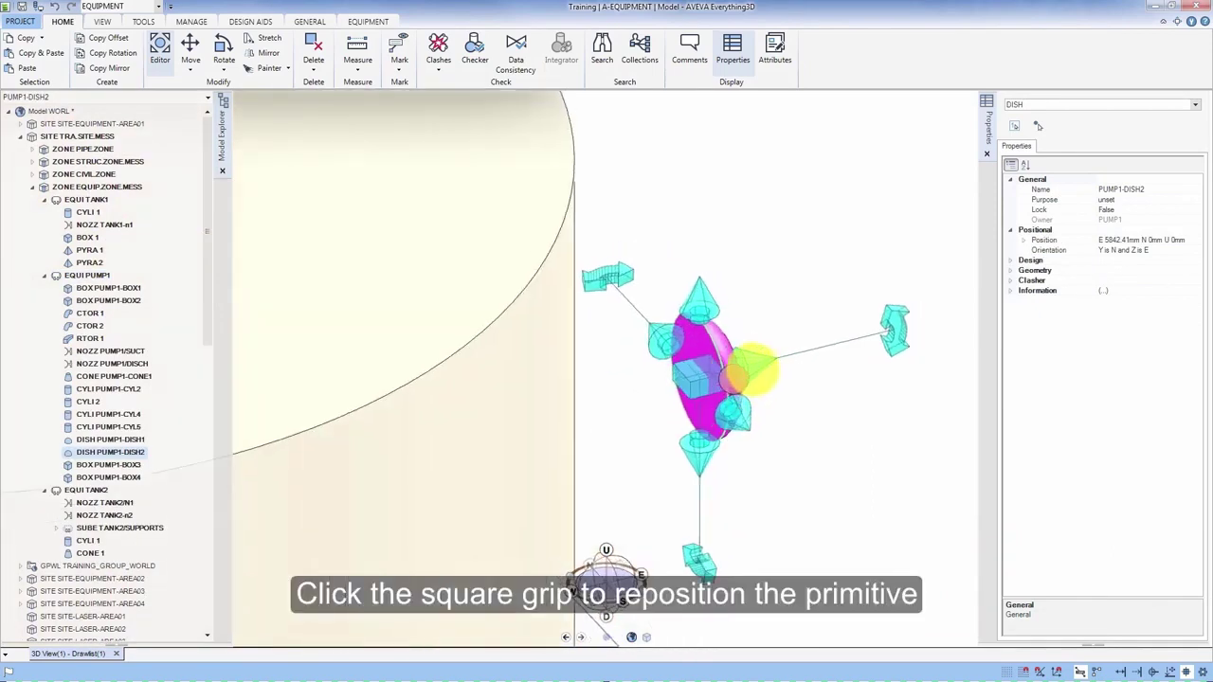
left_click(702, 385)
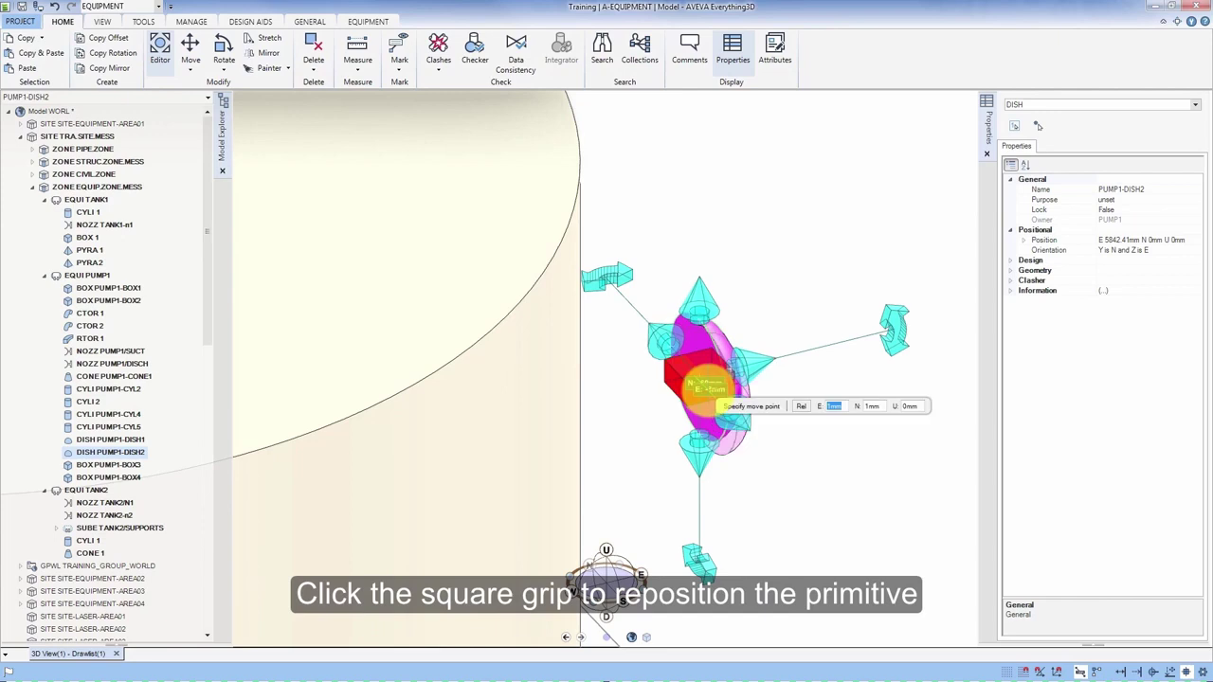
scroll(706, 388, "down", 5)
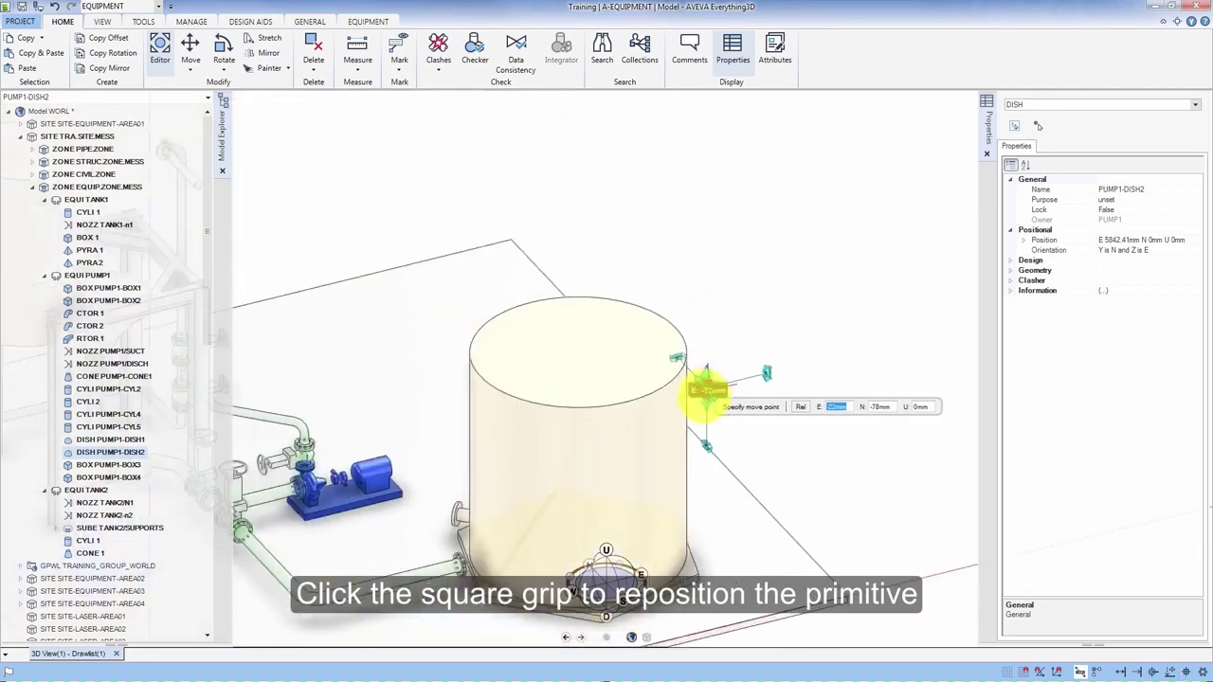
middle_click_drag(706, 393, 445, 341)
scroll(522, 190, "up", 5)
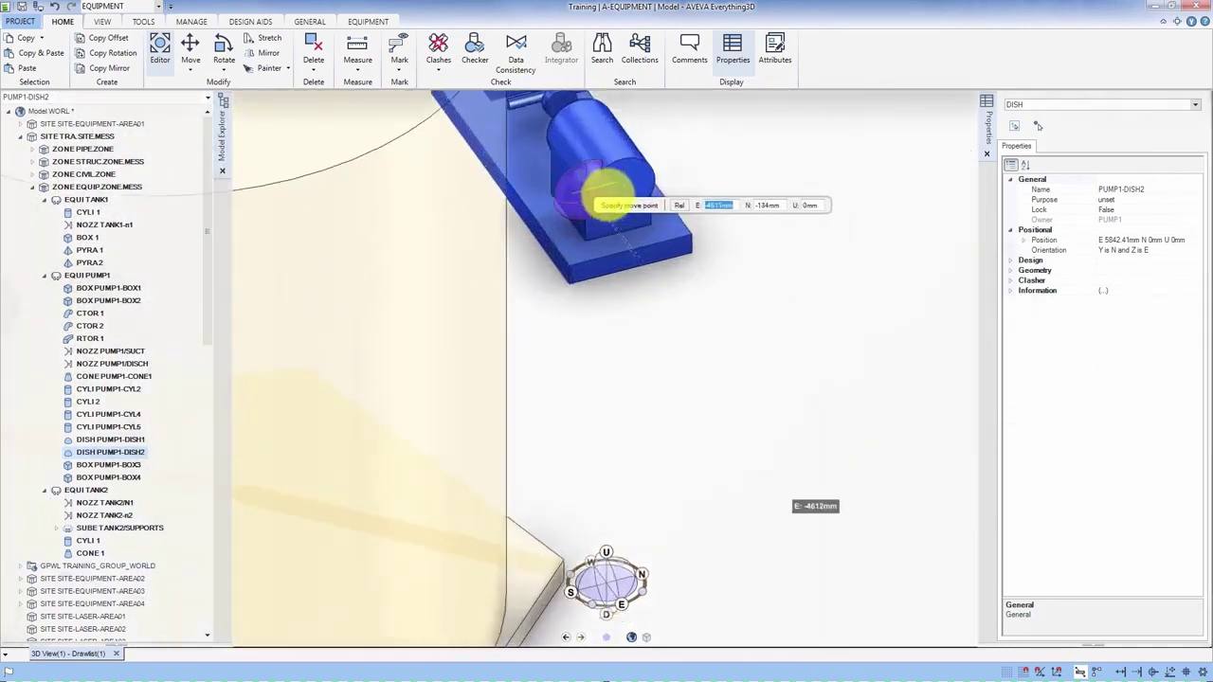
scroll(609, 197, "up", 3)
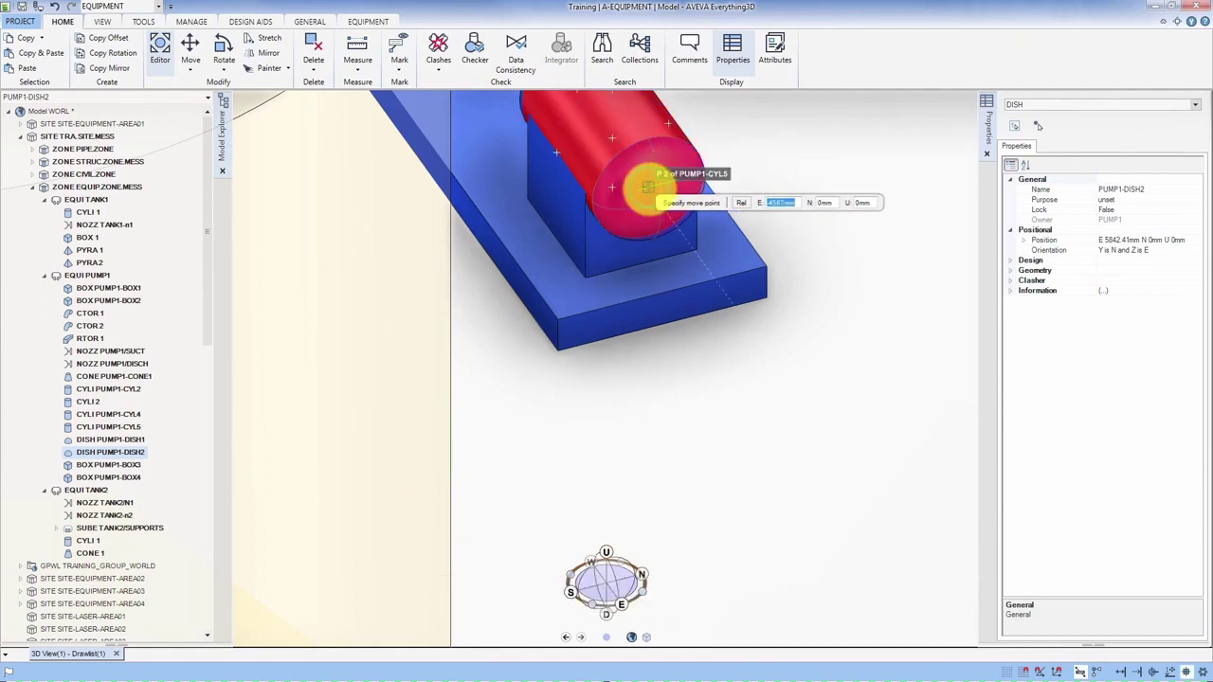
left_click(647, 187)
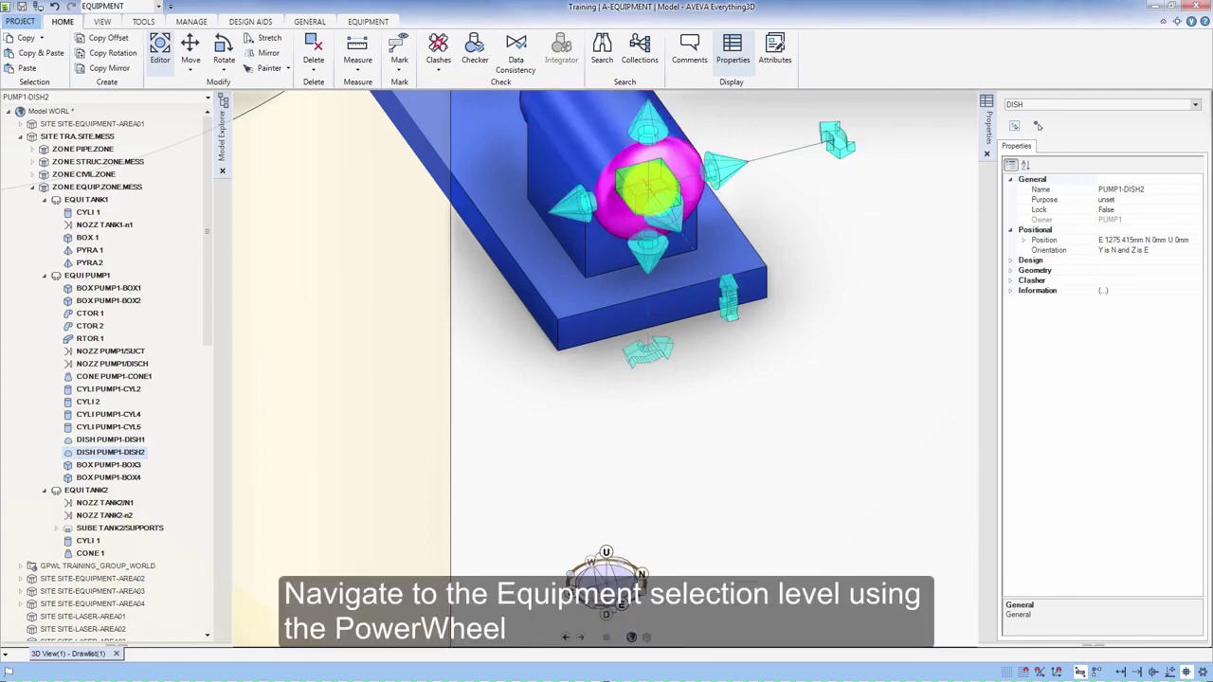
Switch to the whole PUMP1 equipment via Navigation > EQUIPMENT and bring the hopper frame into view.
middle_click(647, 187)
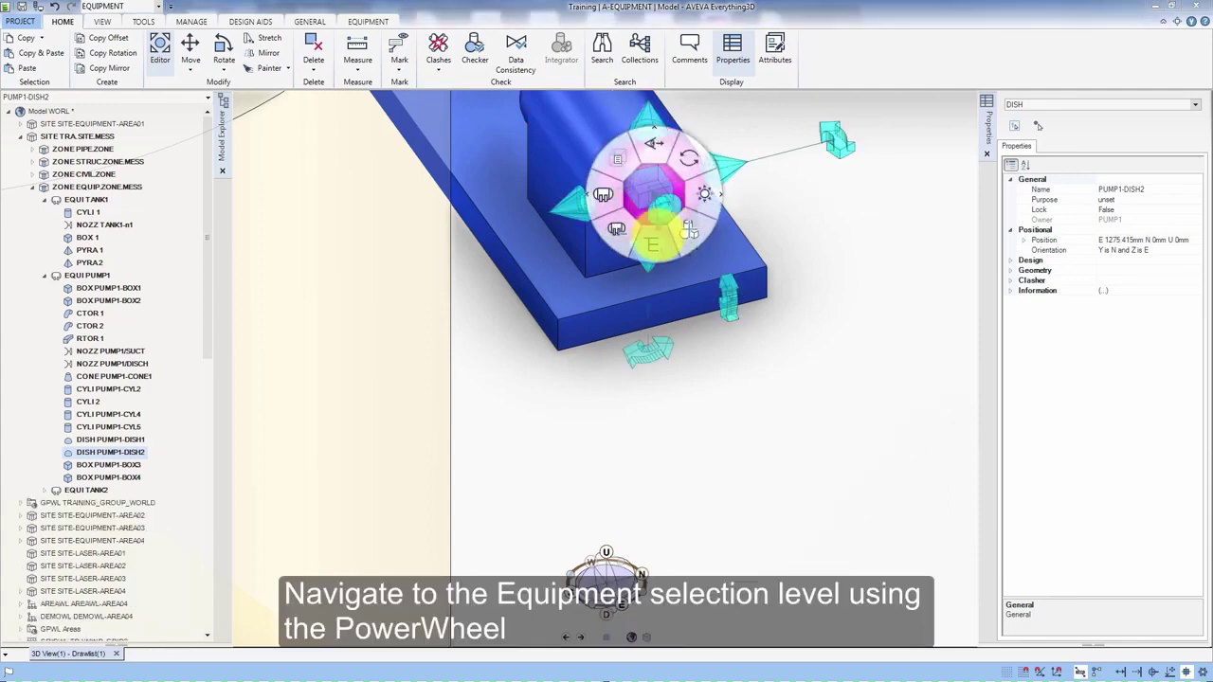
left_click(660, 289)
left_click(682, 271)
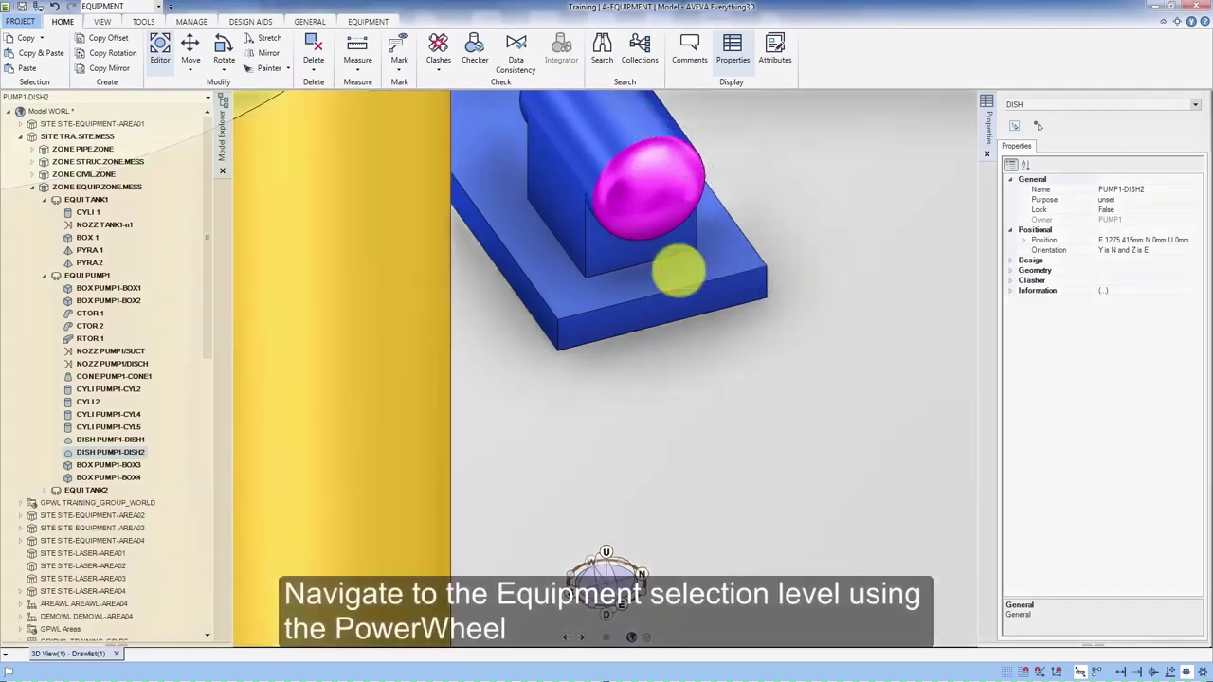
middle_click_drag(628, 300, 888, 267)
scroll(853, 271, "down", 10)
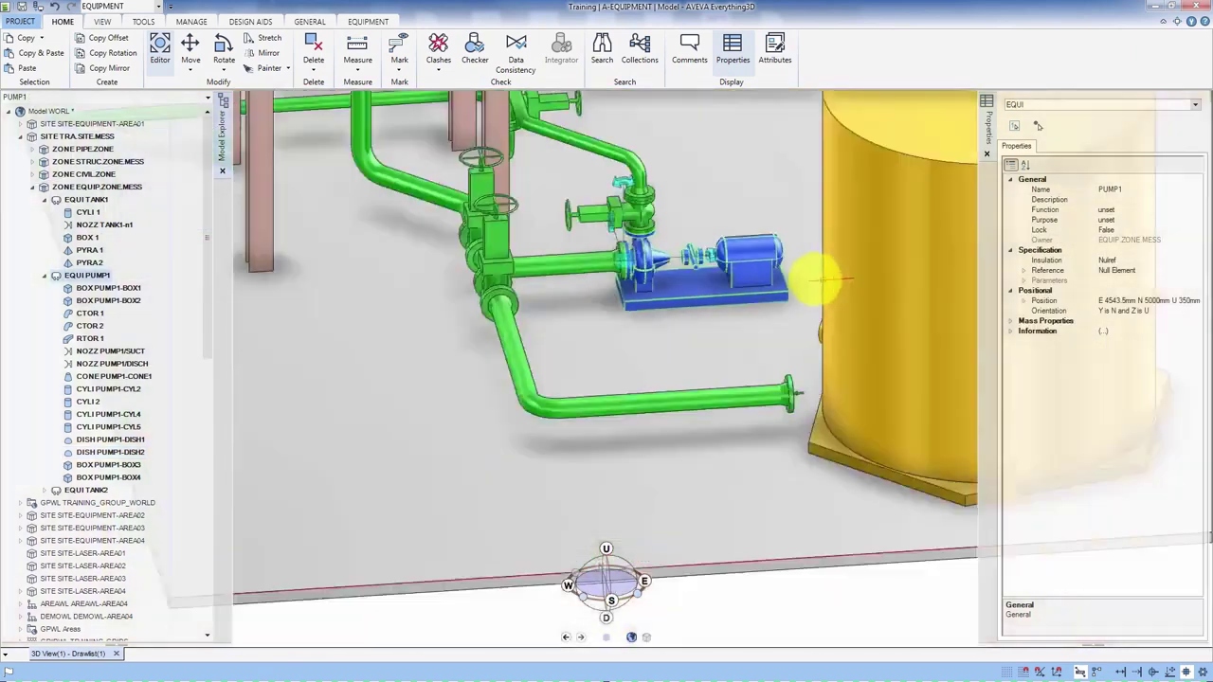
scroll(648, 150, "up", 10)
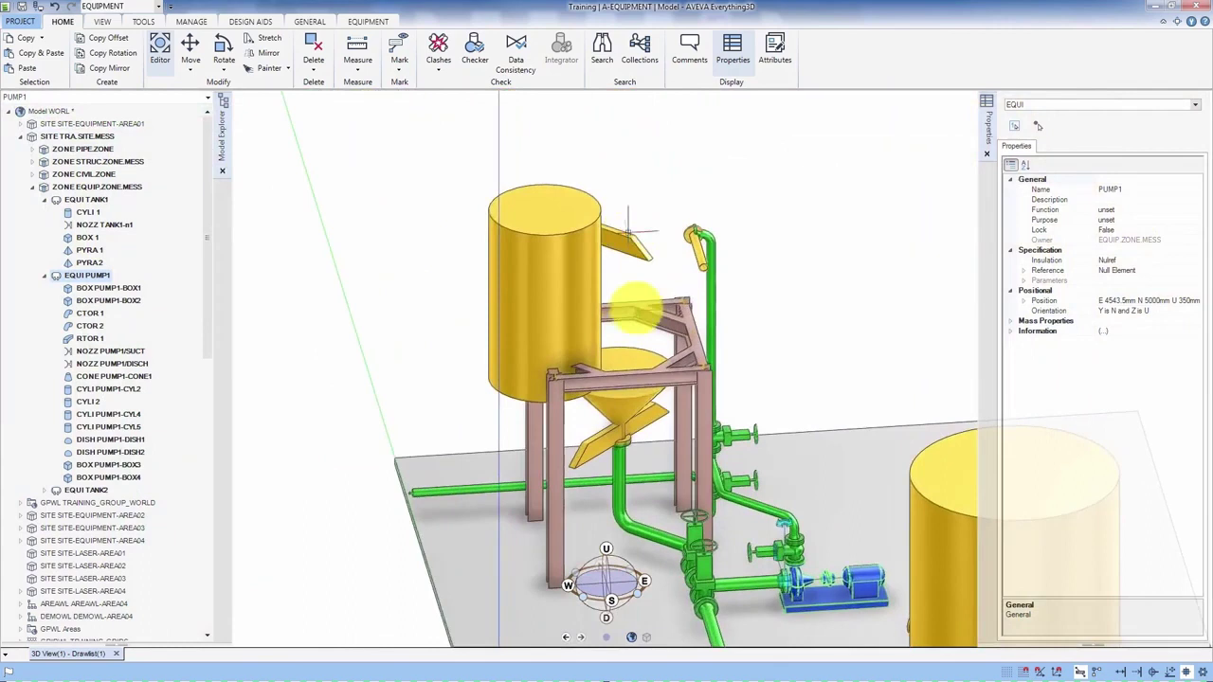
Activate the Editor on TANK2's cylinder CYLI 1, positioned at W 1000mm N 0mm U 1250mm.
middle_click_drag(621, 351, 620, 355)
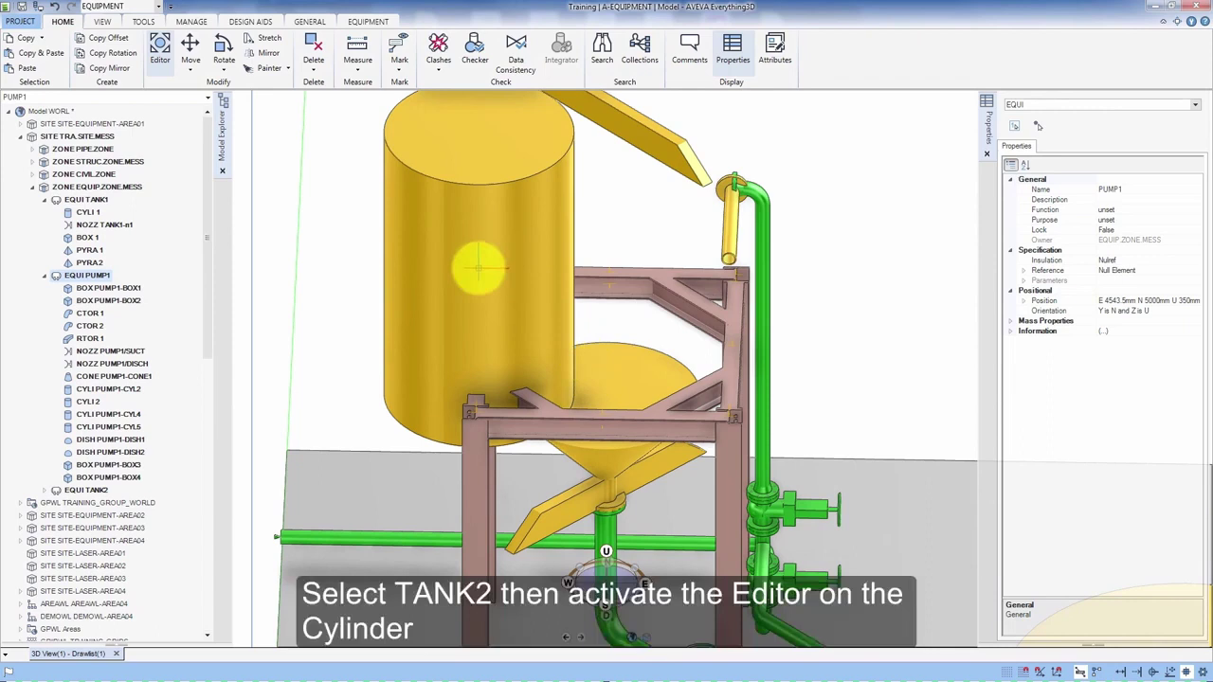
left_click(478, 269)
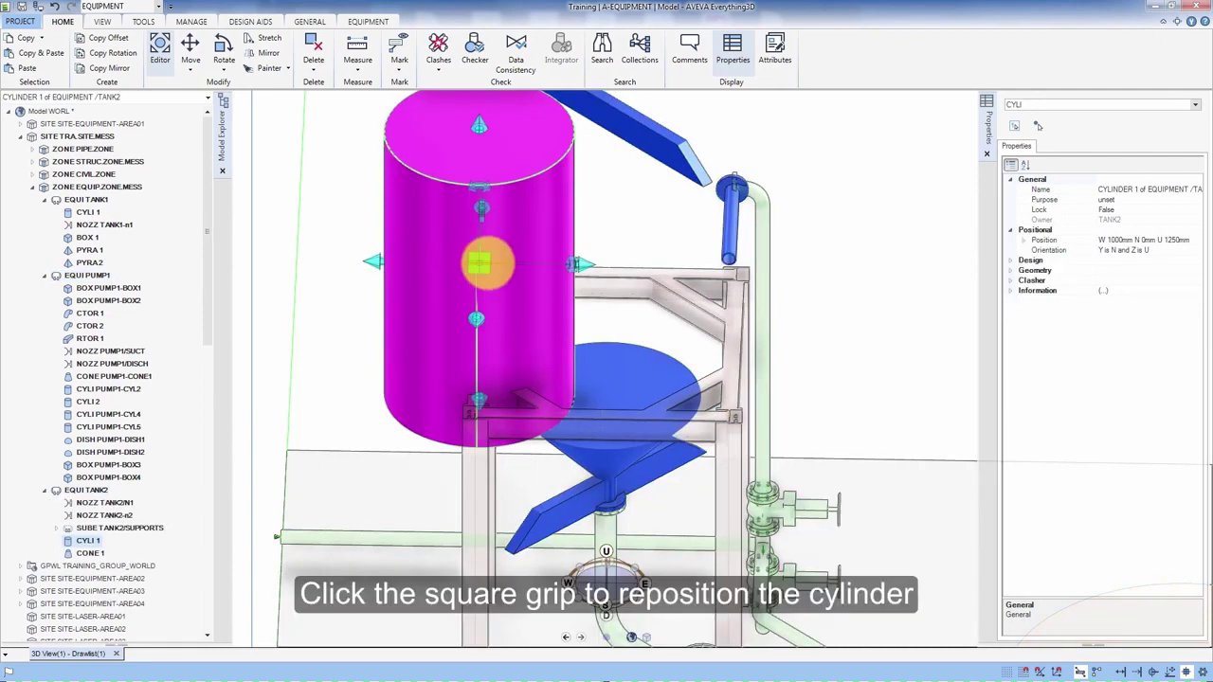
Move CYLI 1 with the U entry locked at 0, snapping it onto CONE 1's P1 (U 1250mm).
left_click(478, 264)
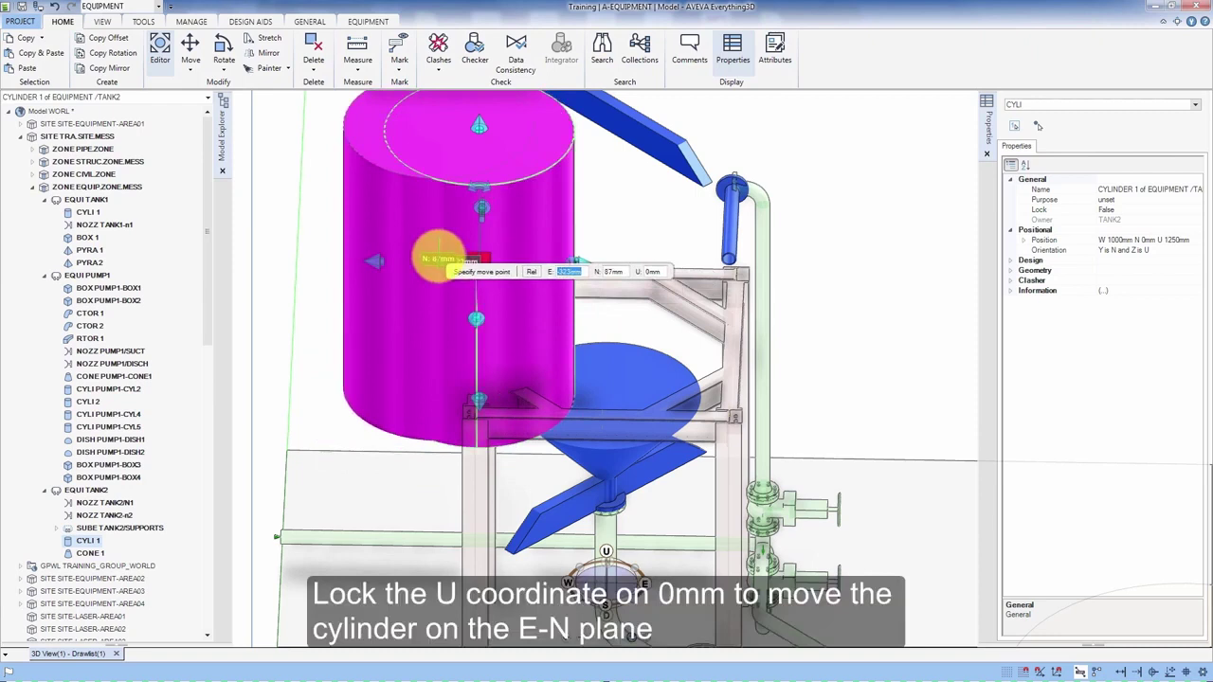
key("Tab")
key("Tab")
type("0")
key("Tab")
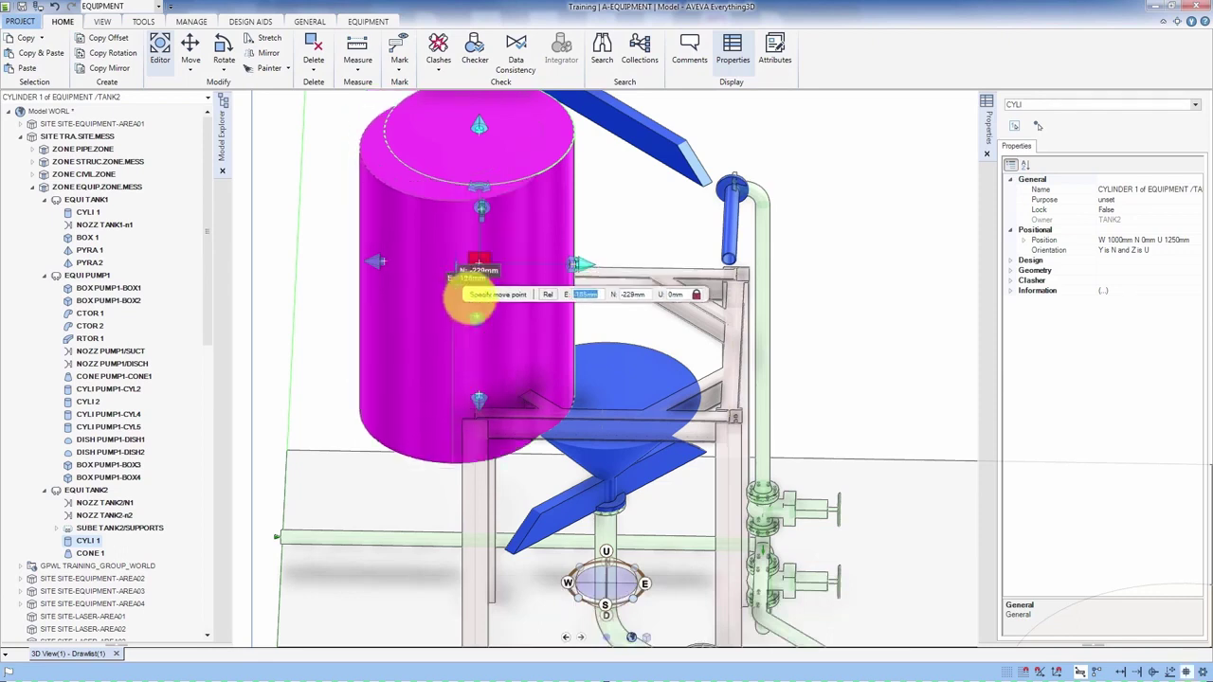
middle_click_drag(621, 372, 576, 376)
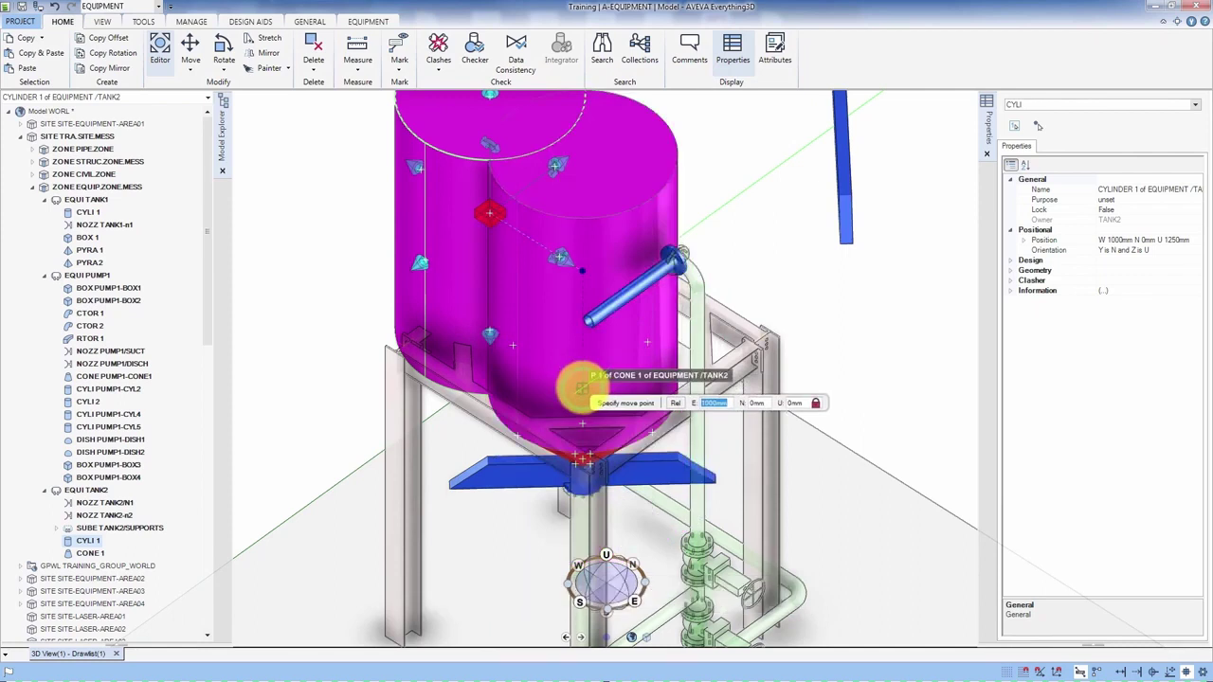
left_click(580, 387)
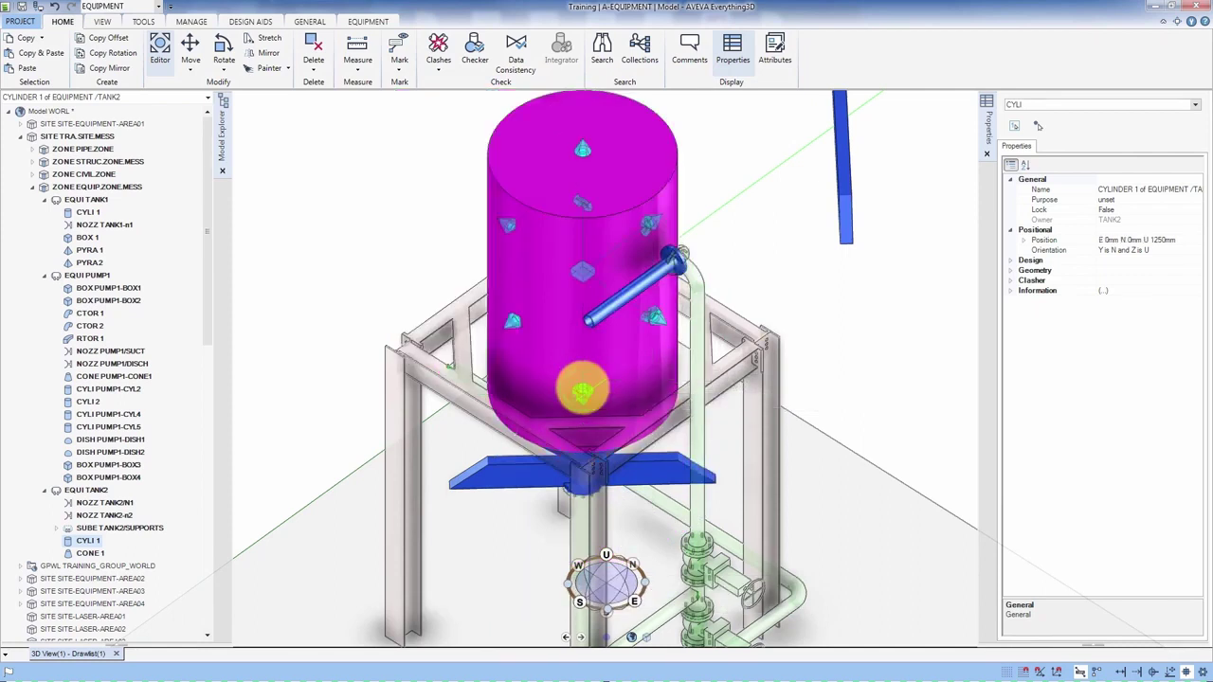
middle_click_drag(522, 360, 756, 275)
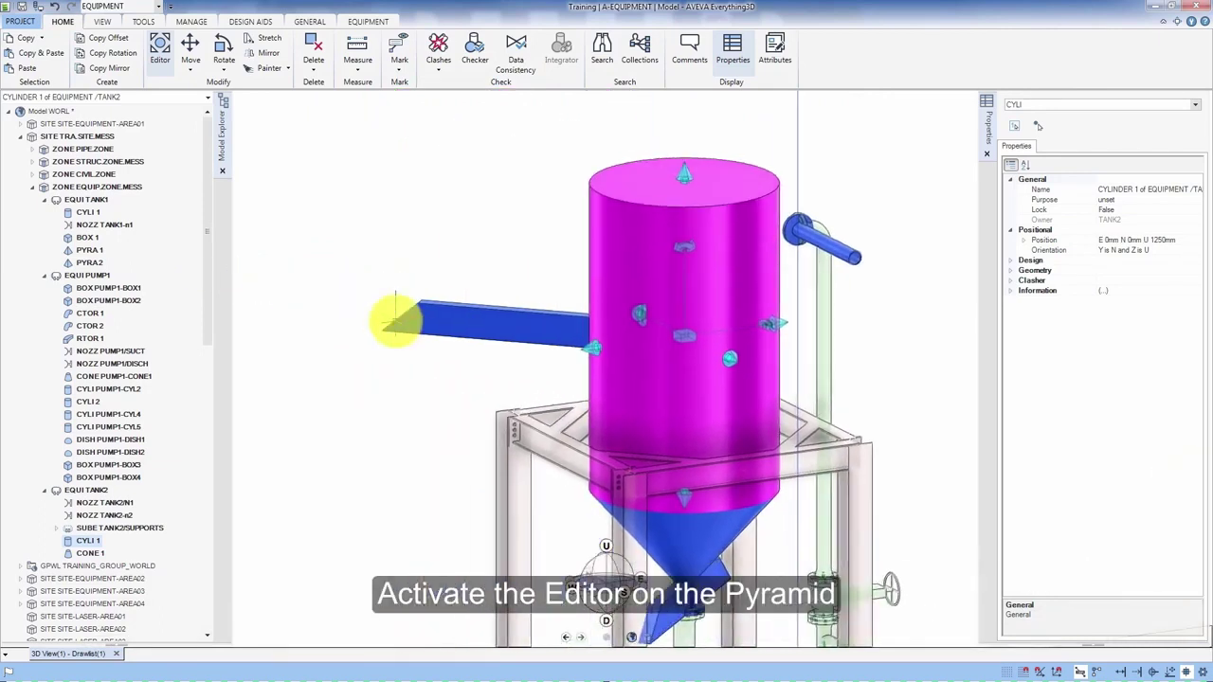
Activate the Editor on PYRA 1 via Navigation > Primitives on the blue pyramid.
right_click(474, 327)
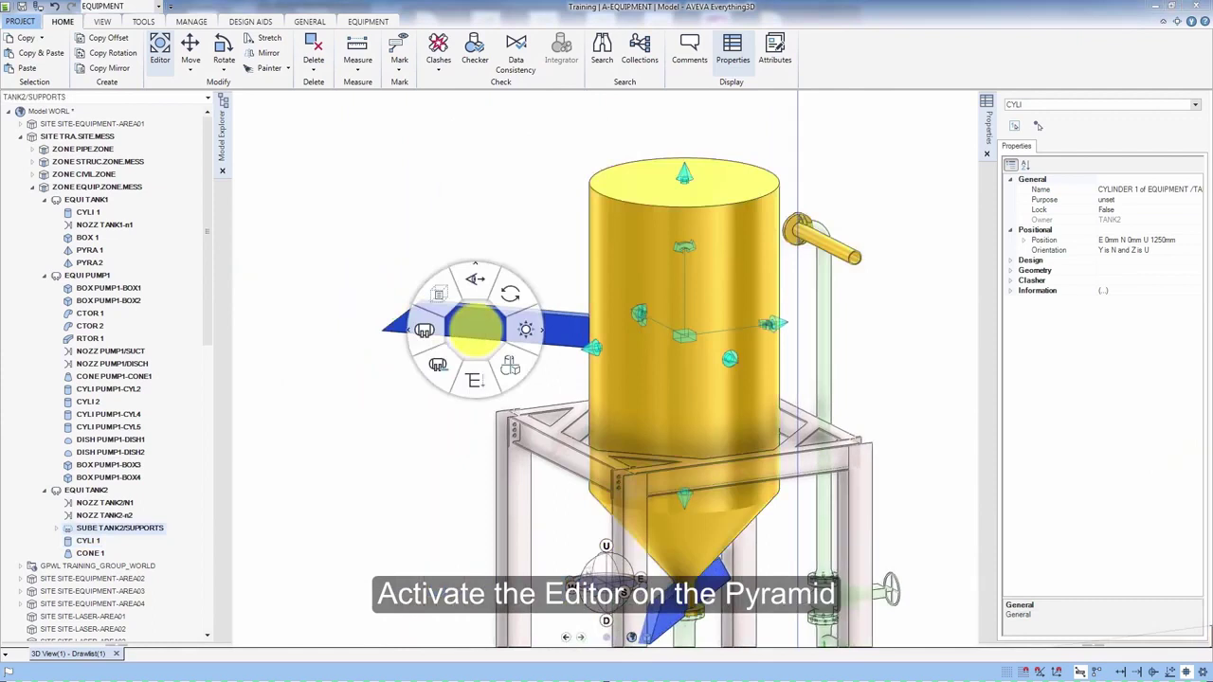
left_click(473, 377)
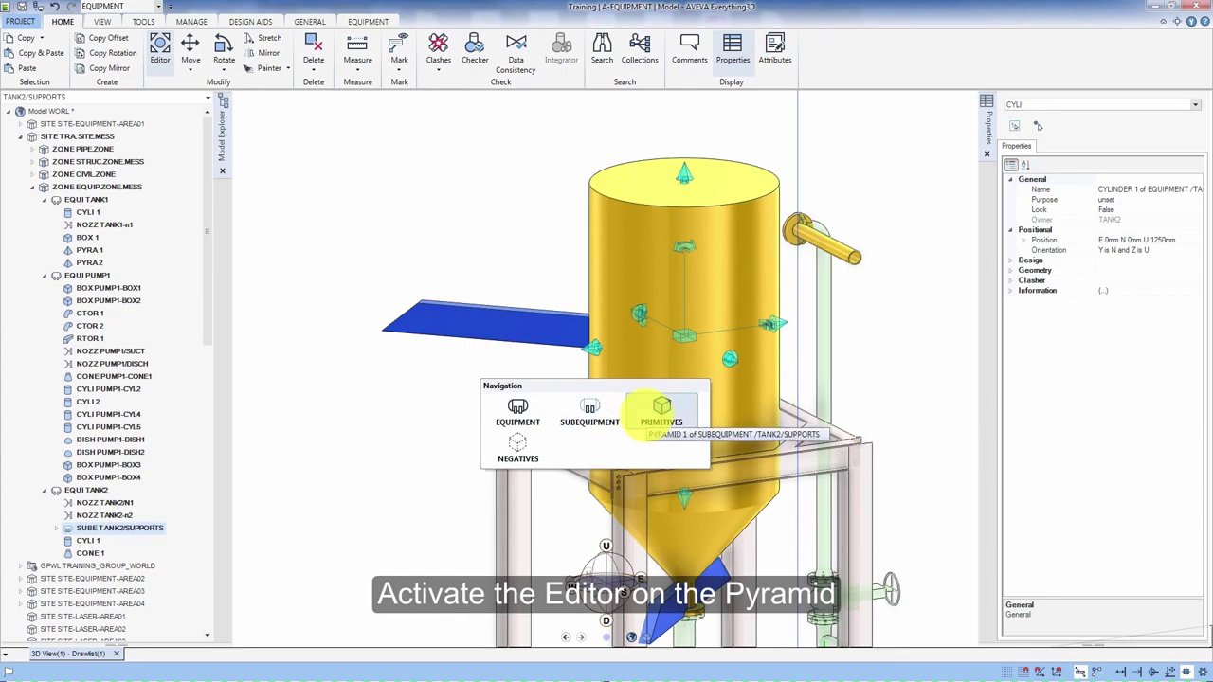
left_click(661, 407)
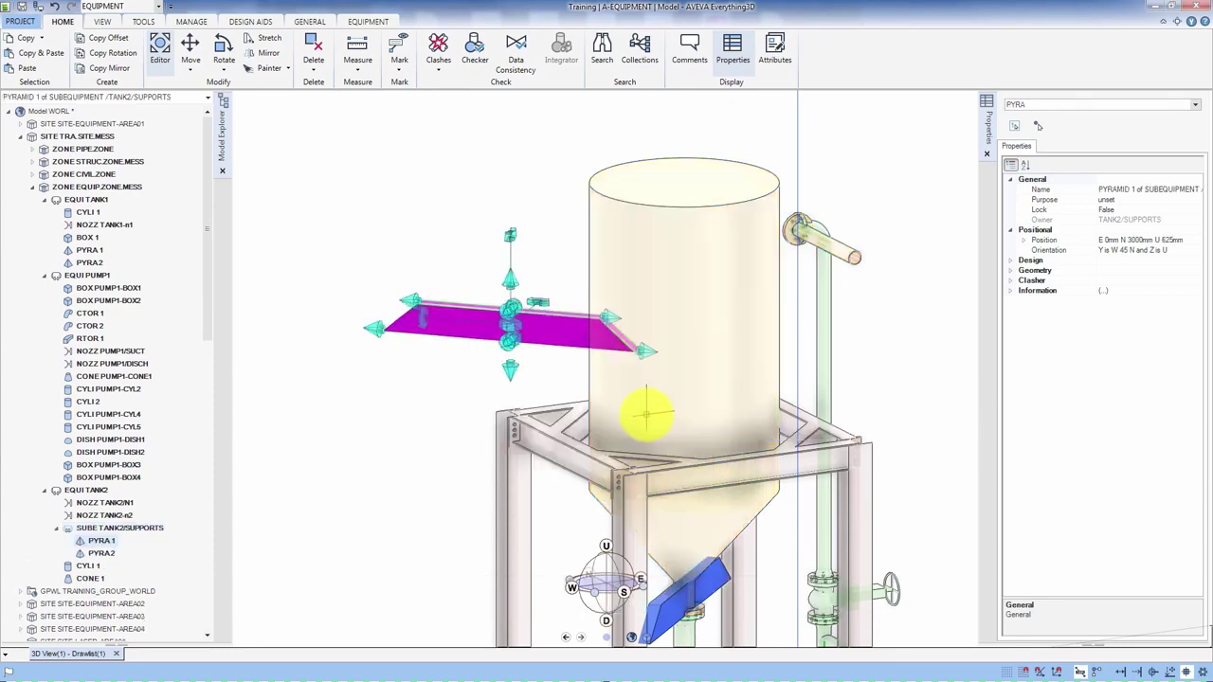
scroll(541, 341, "up", 2)
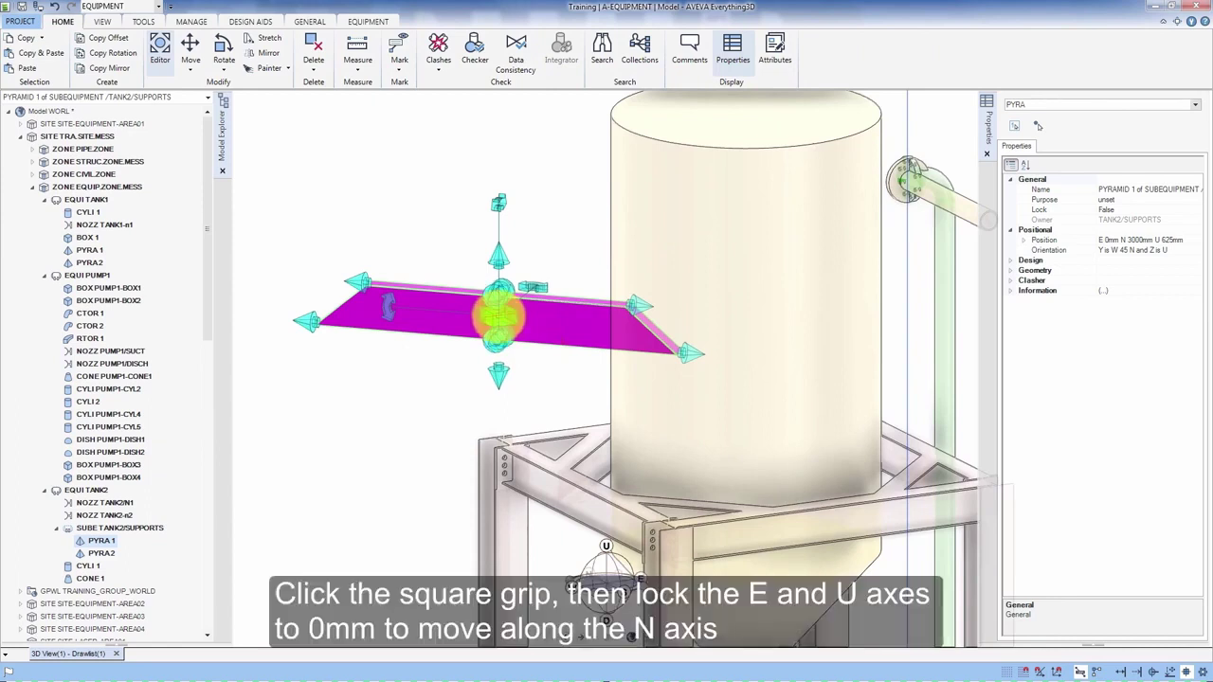
Drag PYRA 1 with E and U locked at 0mm, snapping to the cylinder's P1 for N 0mm.
left_click(533, 287)
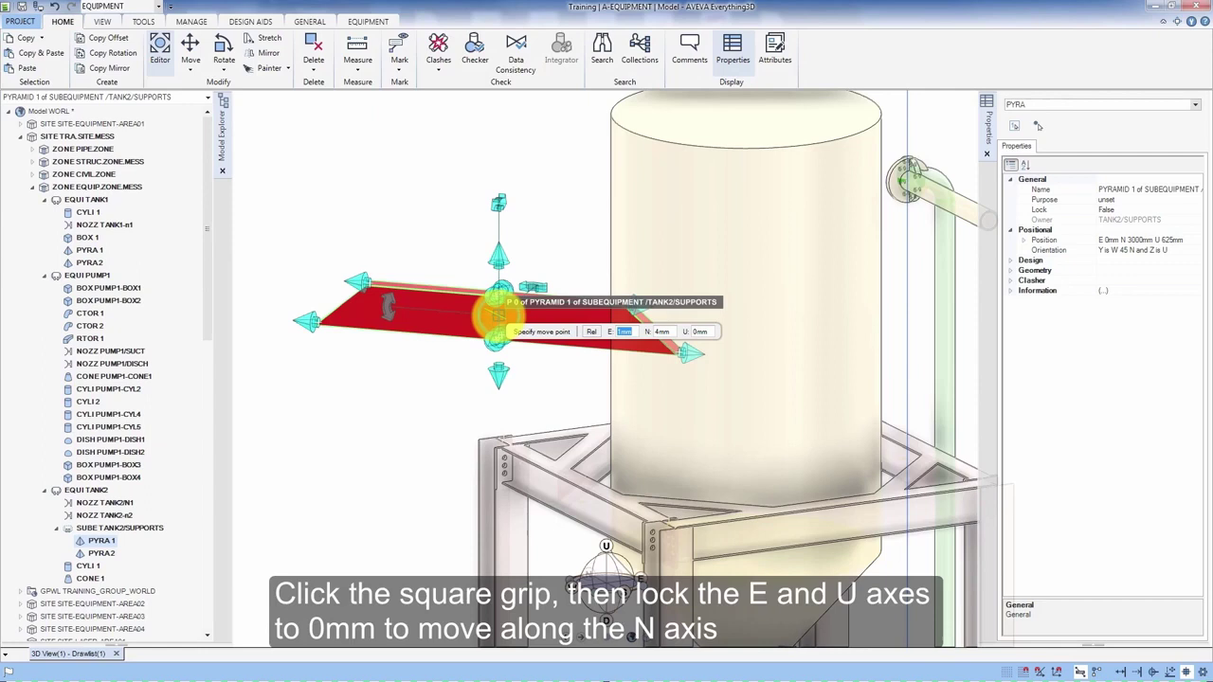
type("0")
key("Tab")
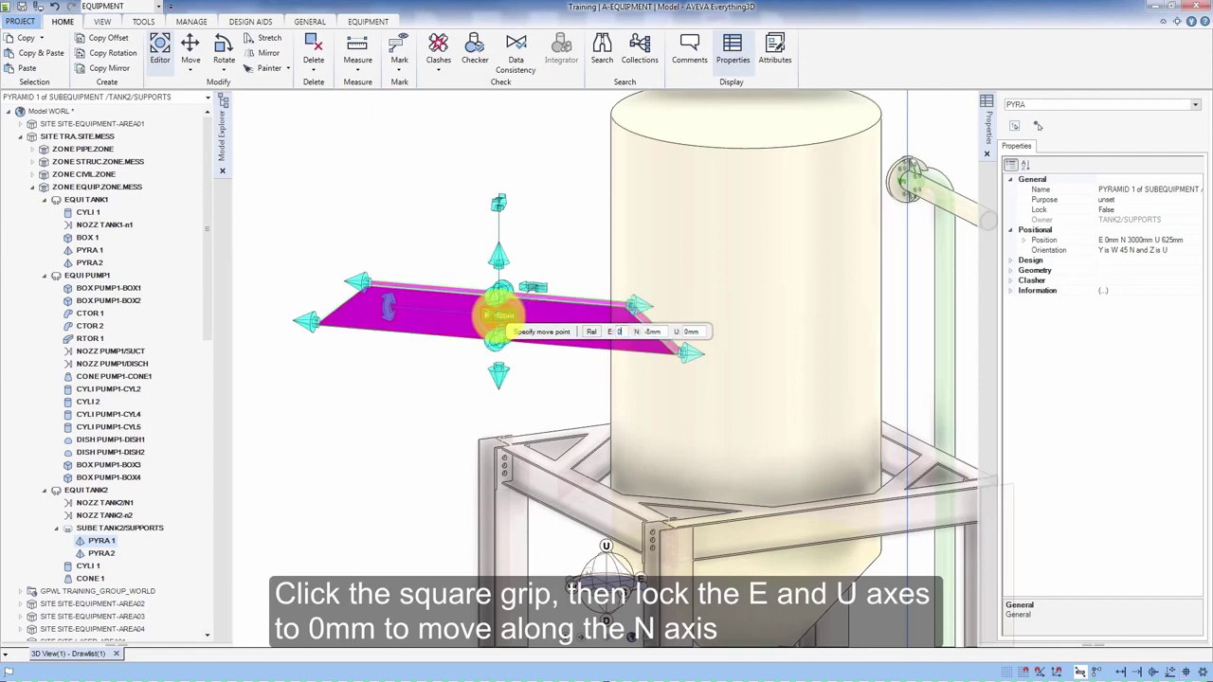
key("Tab")
type("0")
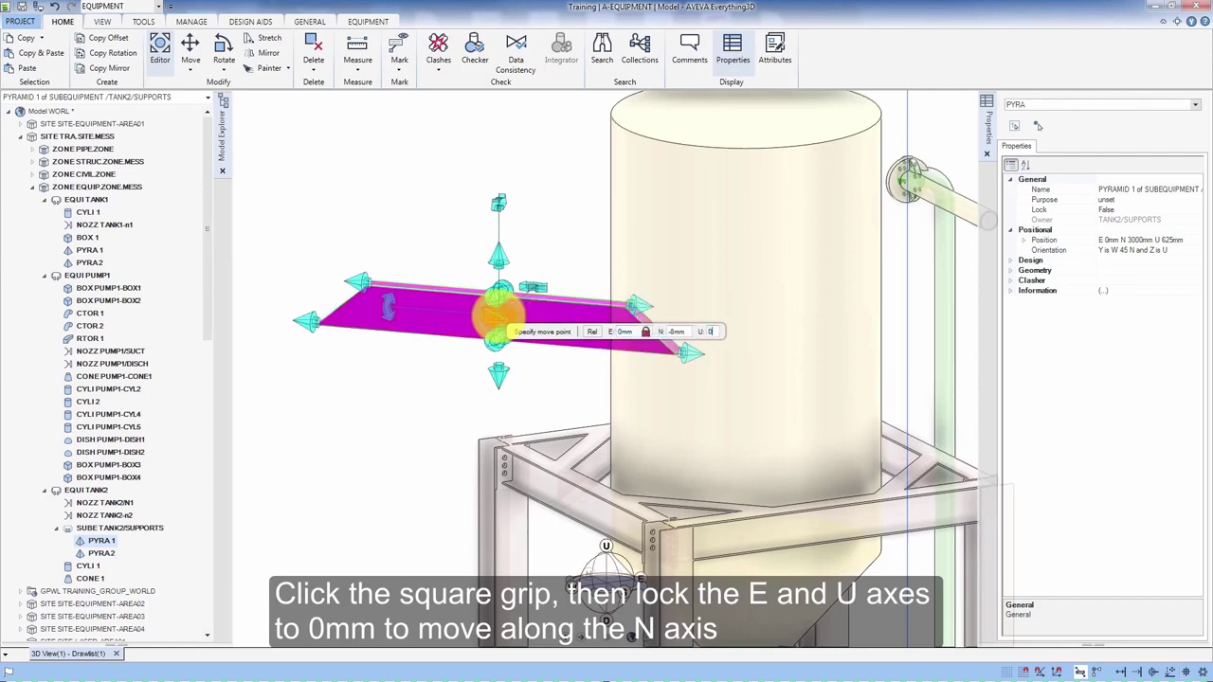
key("Tab")
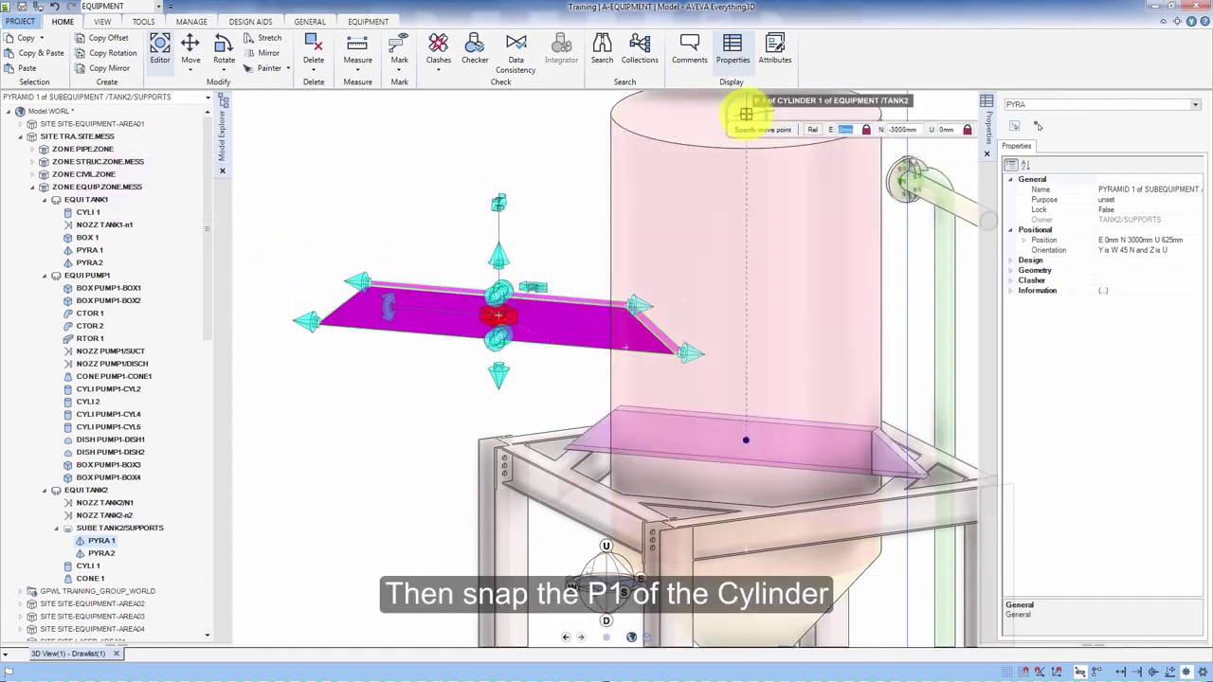
left_click(746, 113)
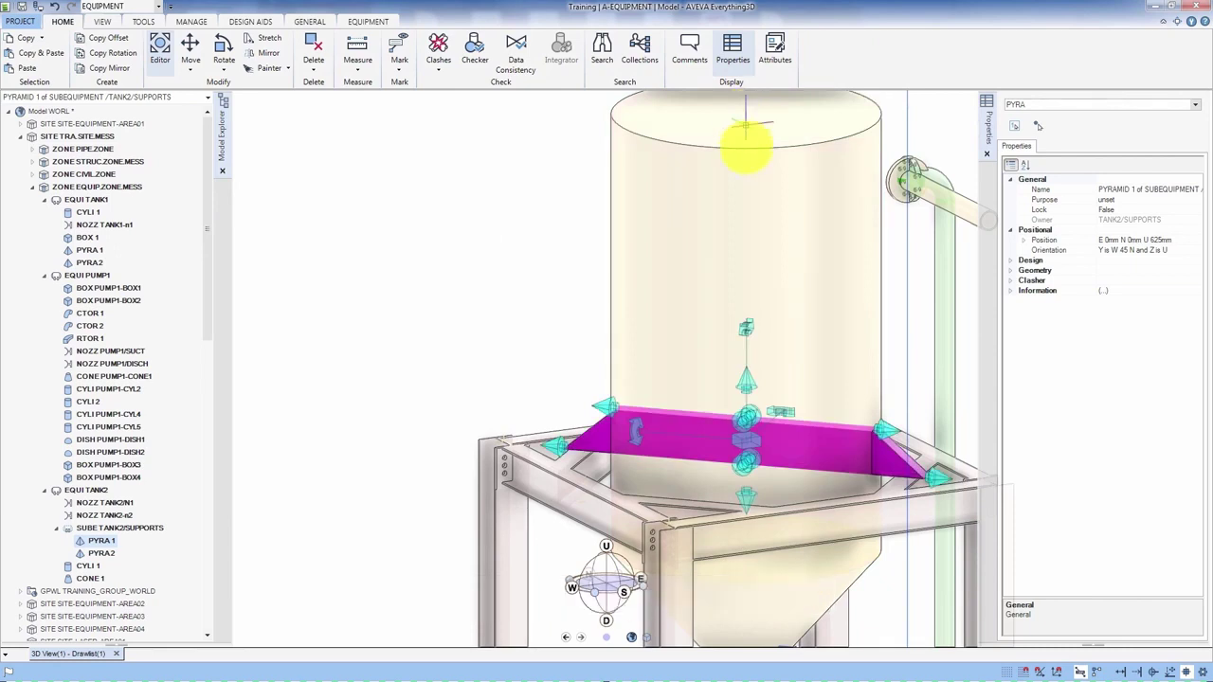
scroll(752, 271, "down", 4)
scroll(761, 280, "down", 3)
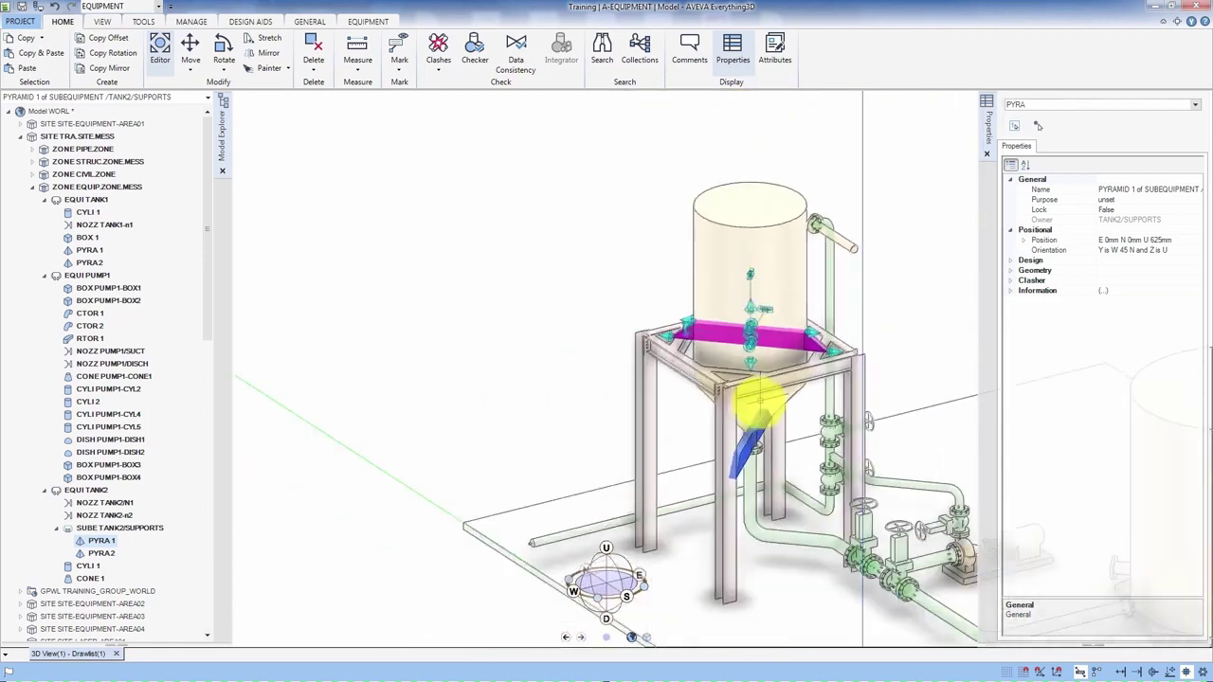
Select the lower pyramid, PYRAMID 2, and start Move on it from the context menu.
middle_click_drag(730, 397, 734, 464)
left_click(734, 453)
scroll(734, 464, "up", 4)
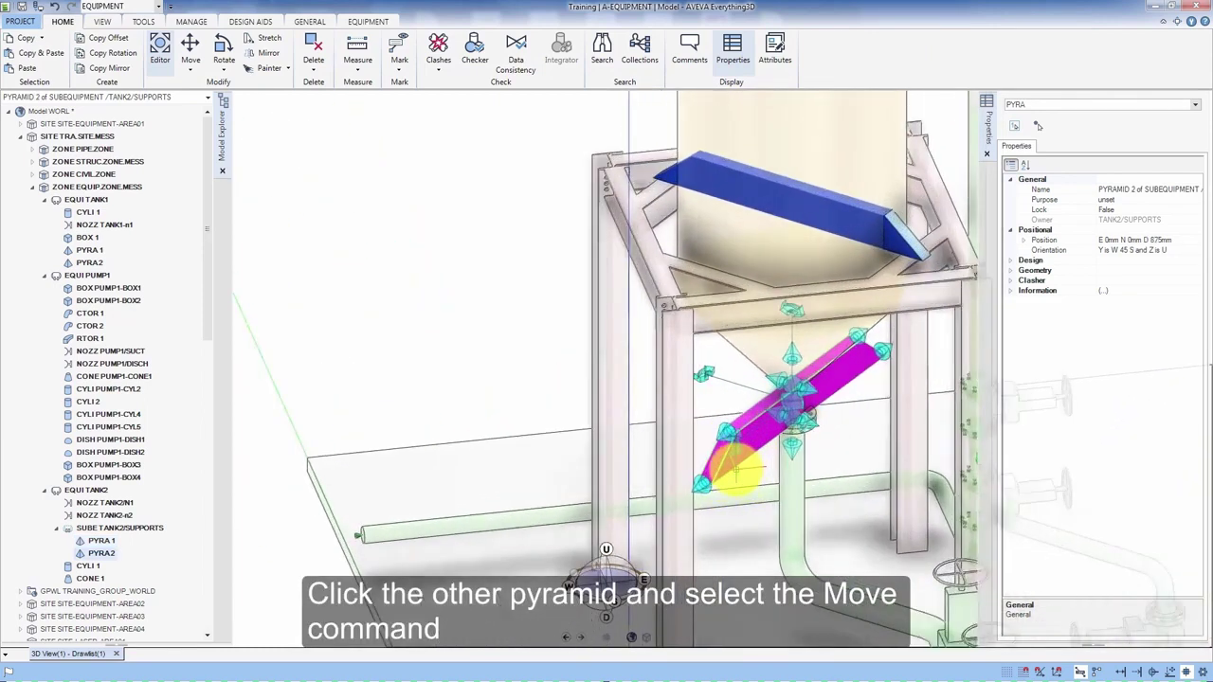
scroll(729, 464, "up", 2)
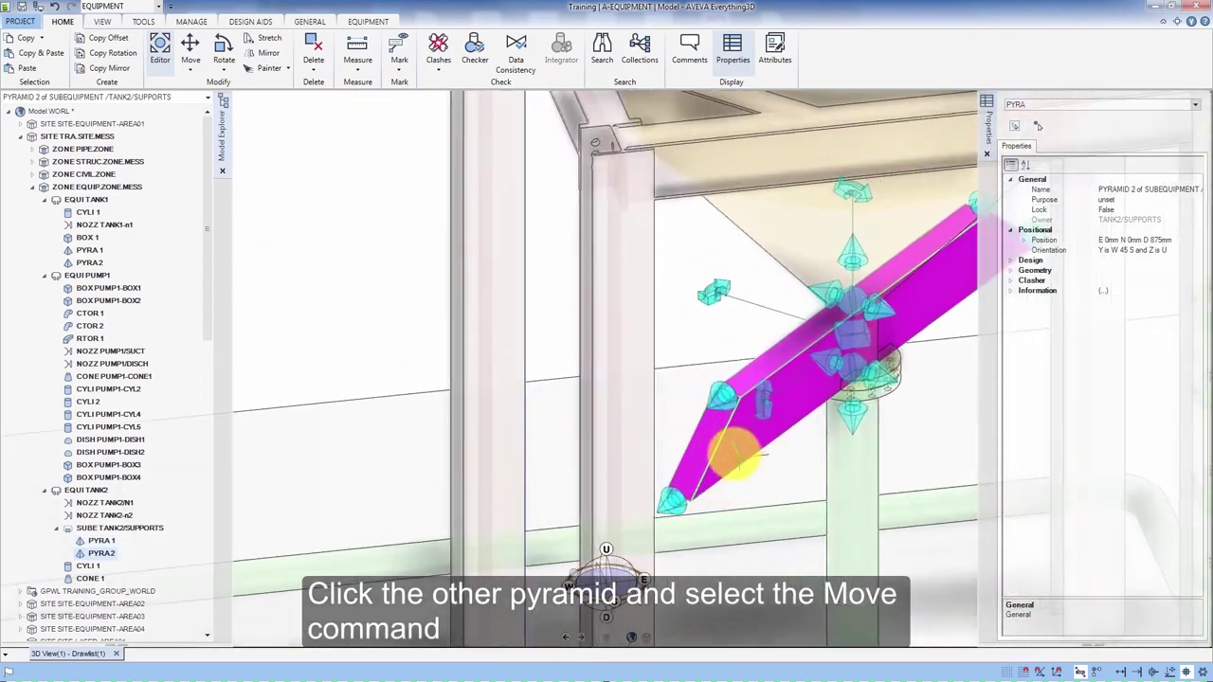
right_click(732, 462)
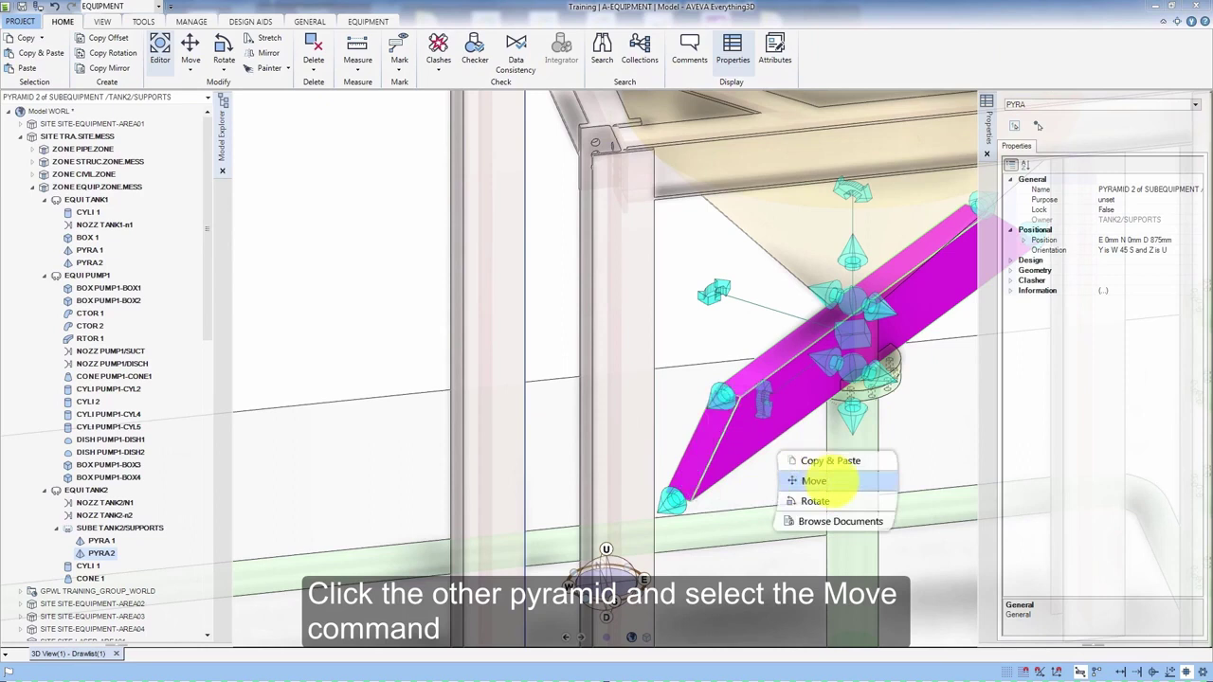
left_click(832, 481)
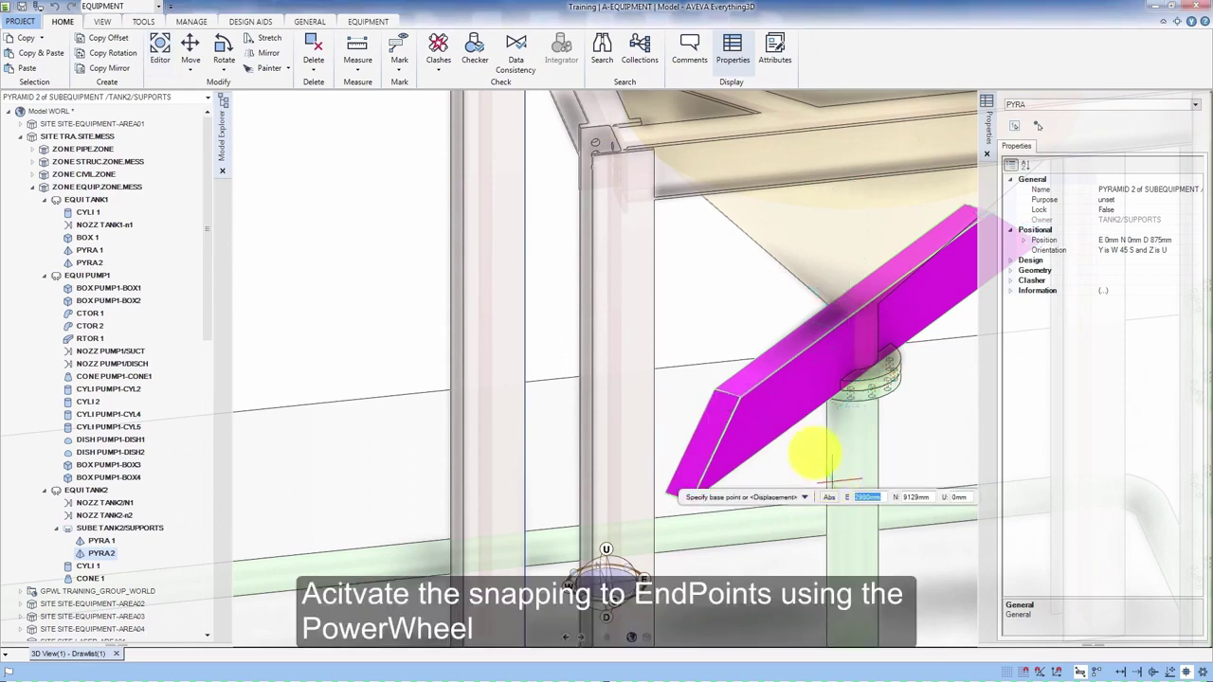
Turn on Endpoint snapping from the PowerWheel's More snap options.
middle_click(813, 457)
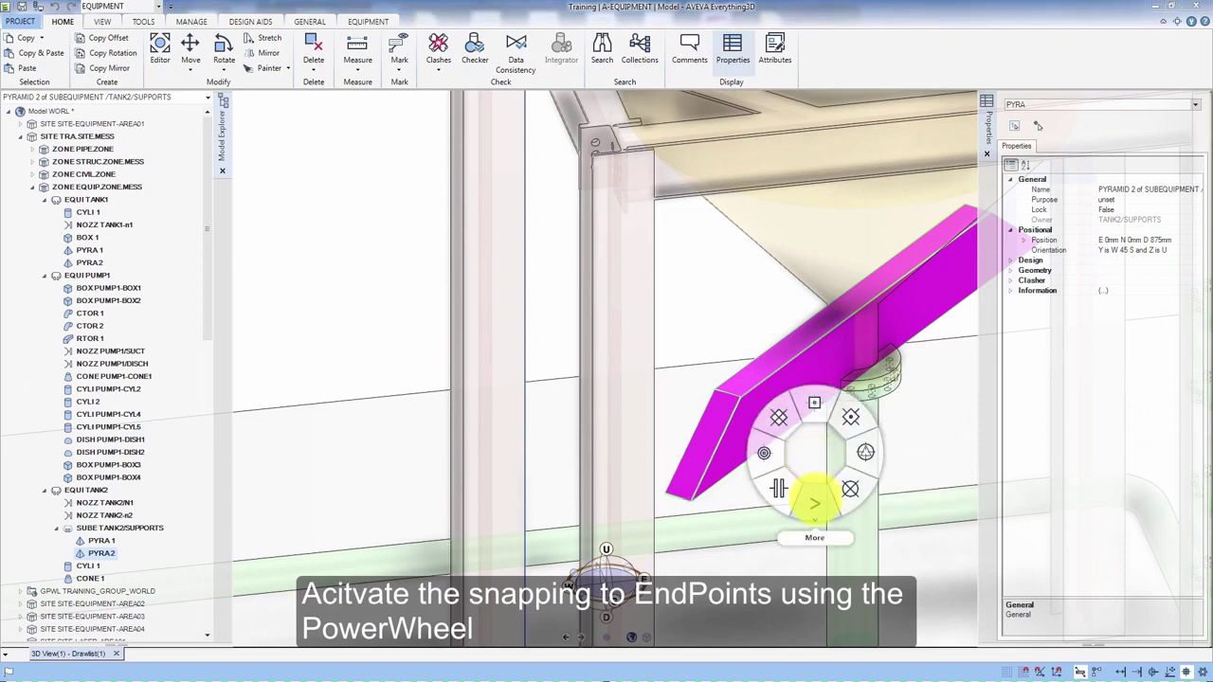
left_click(813, 502)
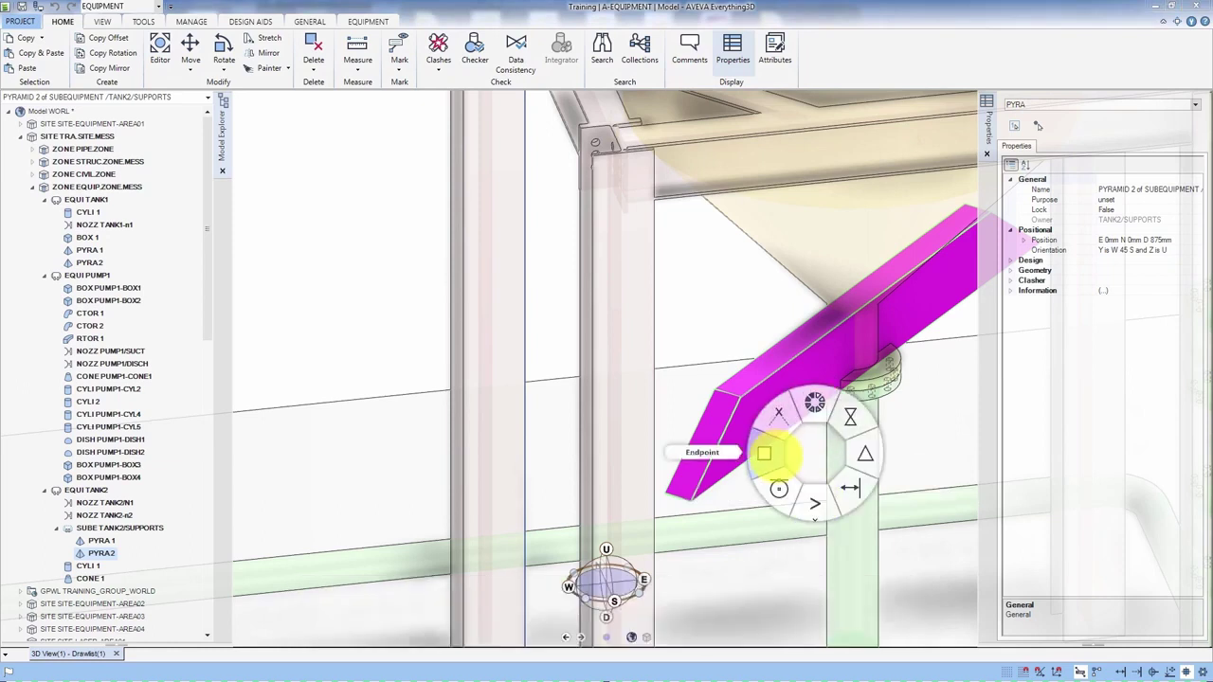
left_click(763, 454)
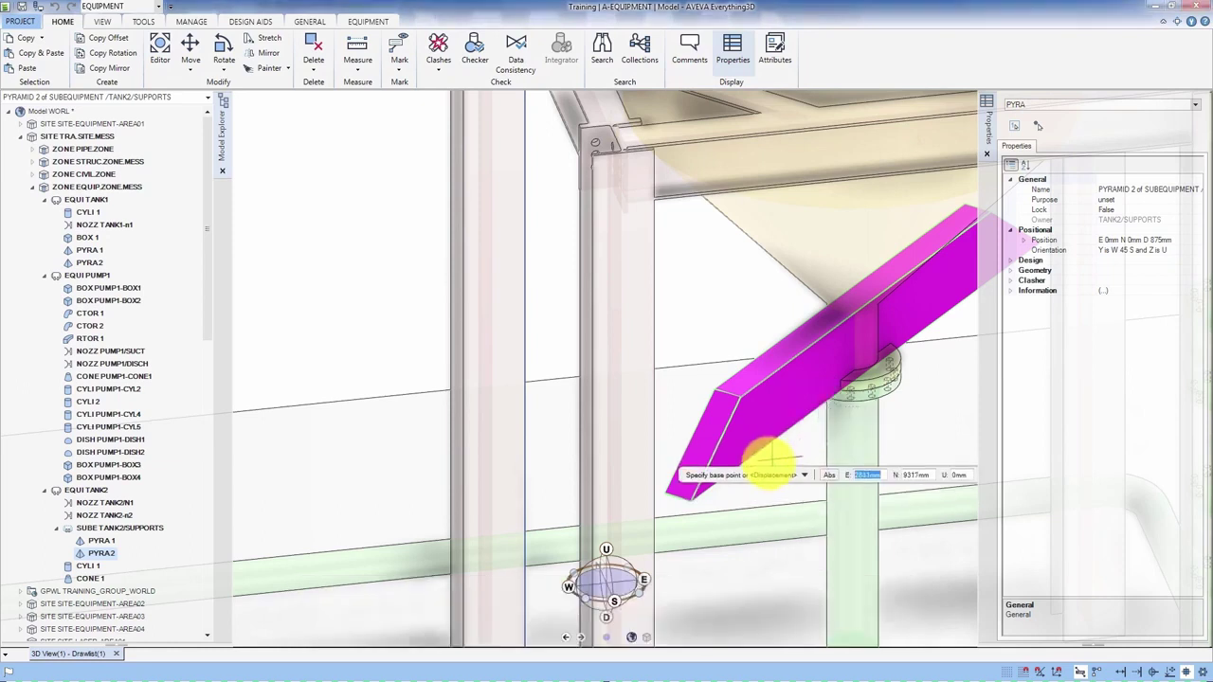
Use PYRAMID 2's lower-base corner as base point, with E and N displacement locked at 0mm.
left_click(691, 500)
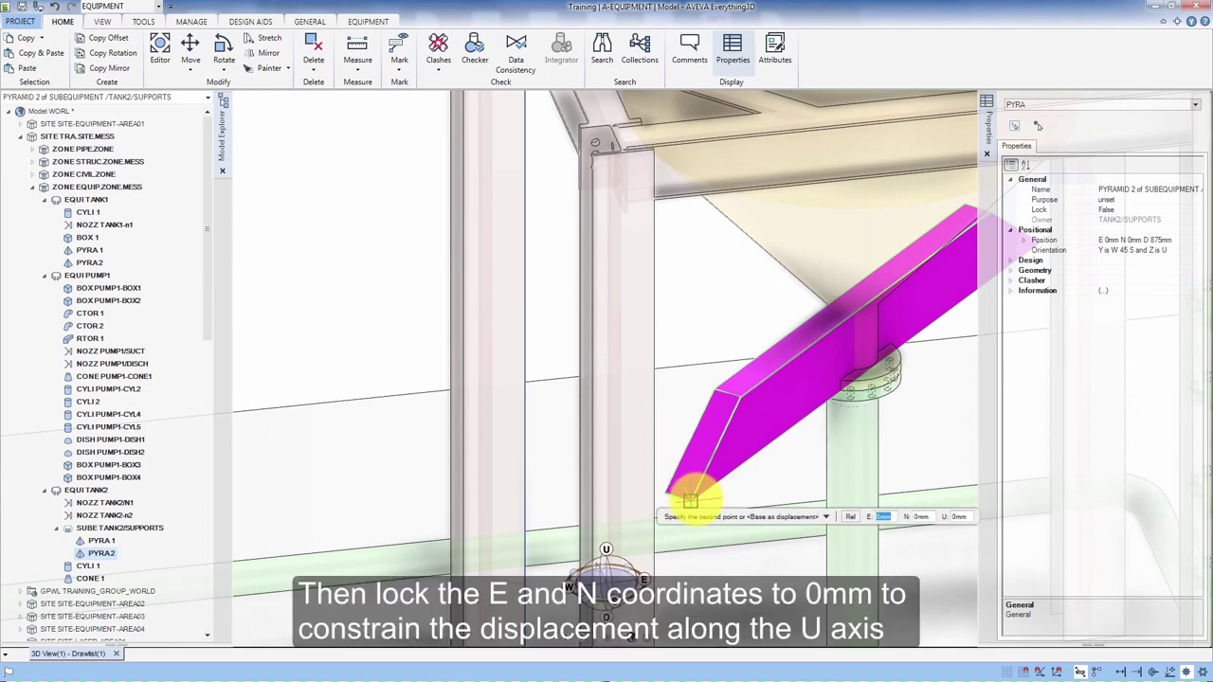
key("Tab")
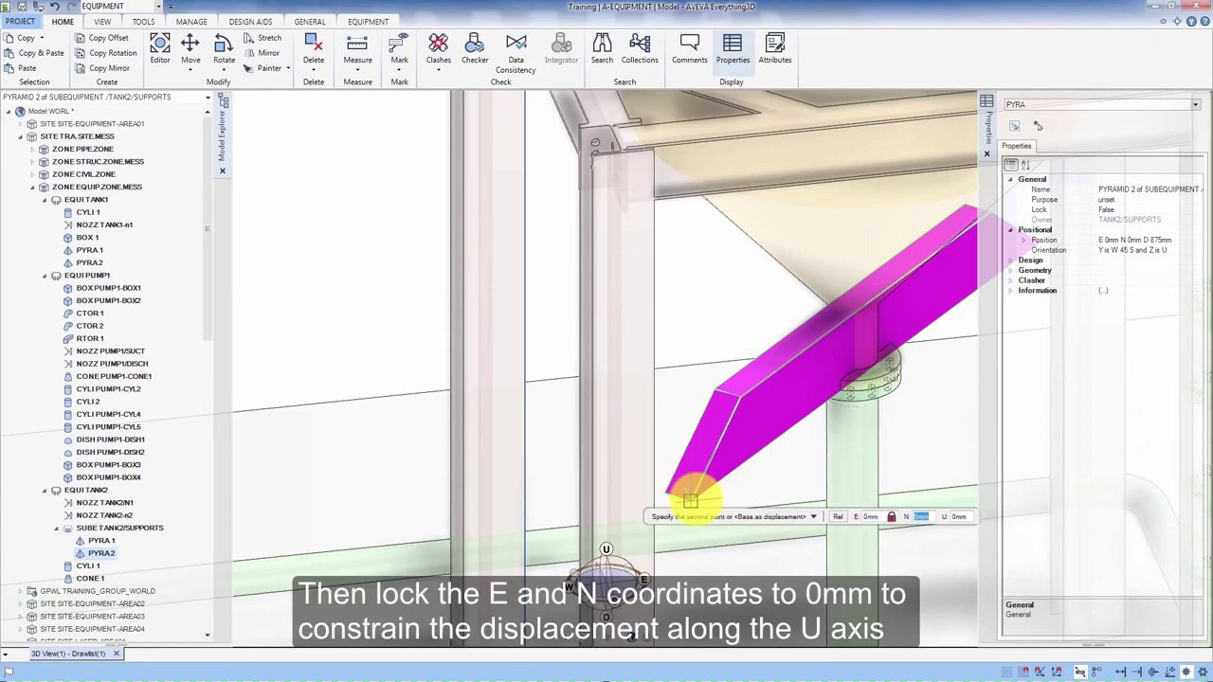
type("0")
key("Tab")
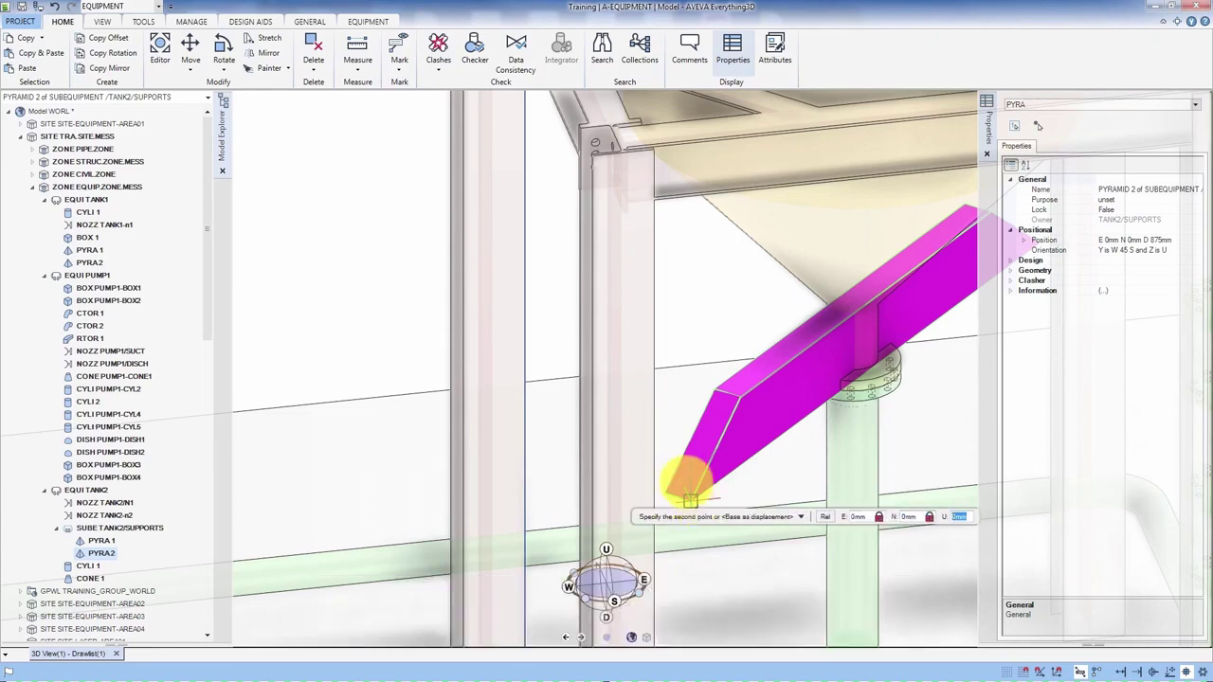
middle_click_drag(722, 284, 701, 242)
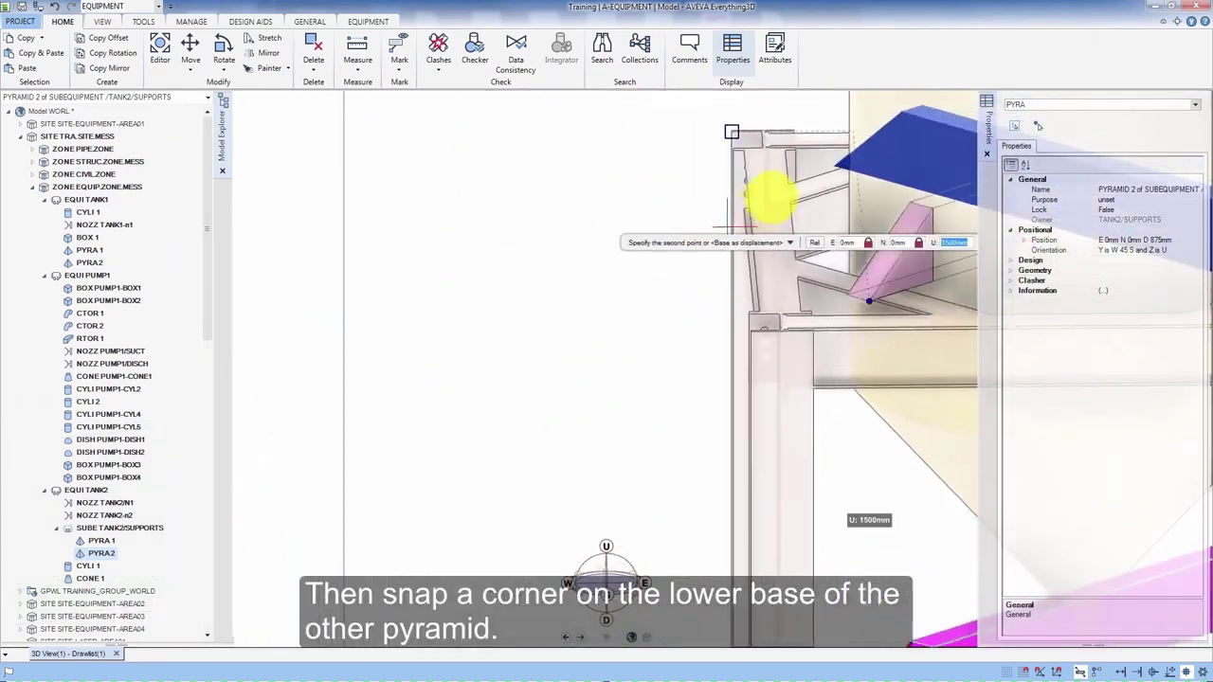